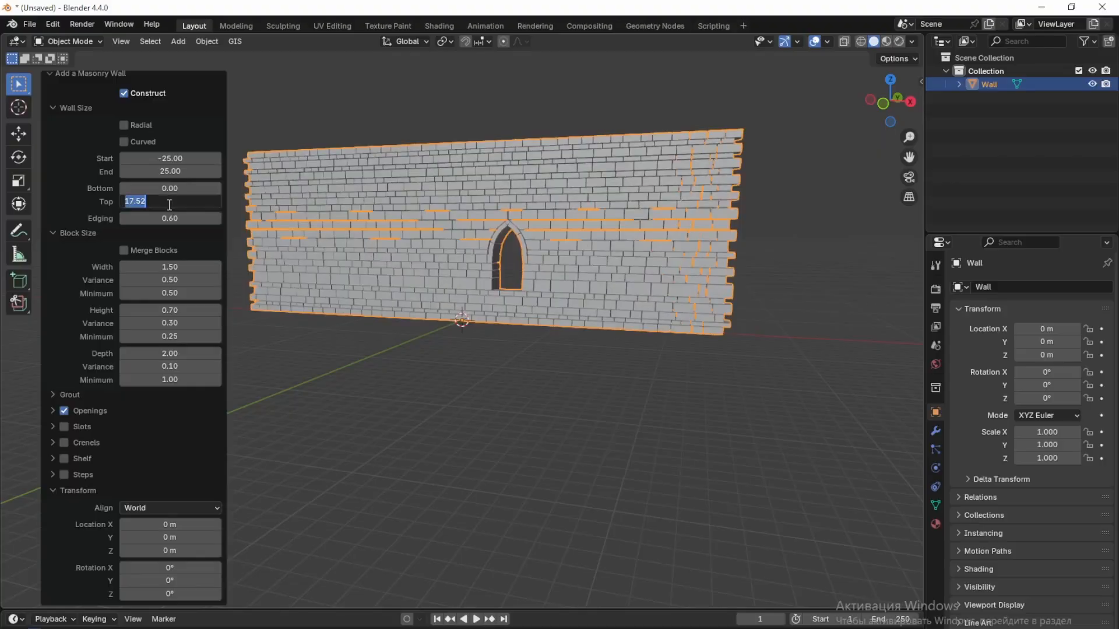
Step: Set the masonry wall's top to 20 and its edging to 0.60
type("20")
key("Return")
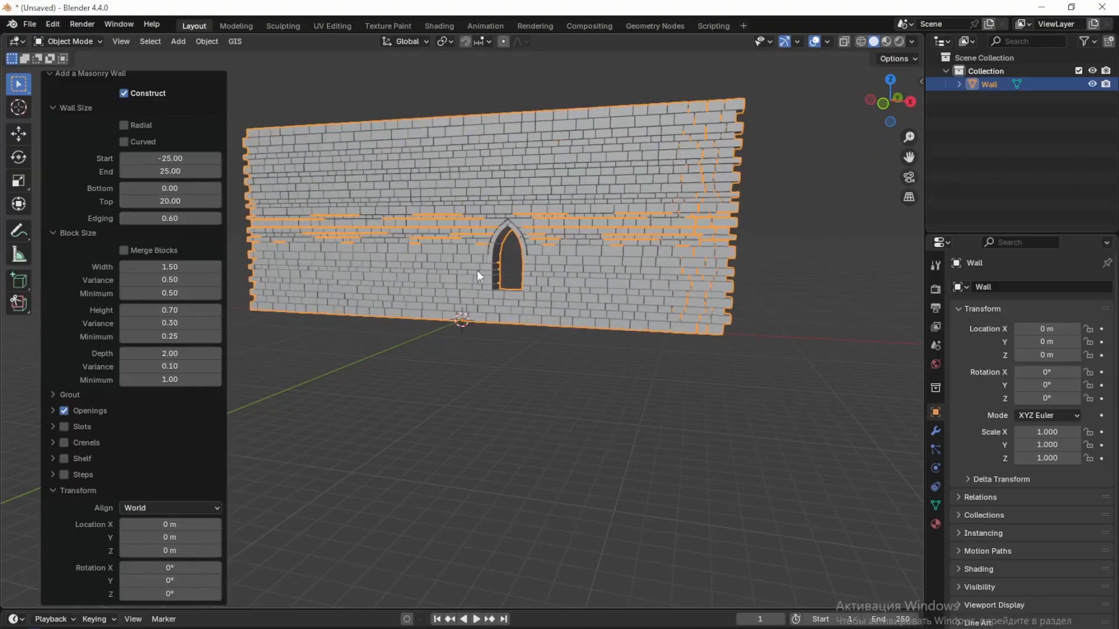
middle_click_drag(477, 272, 482, 338)
left_click_drag(170, 218, 171, 218)
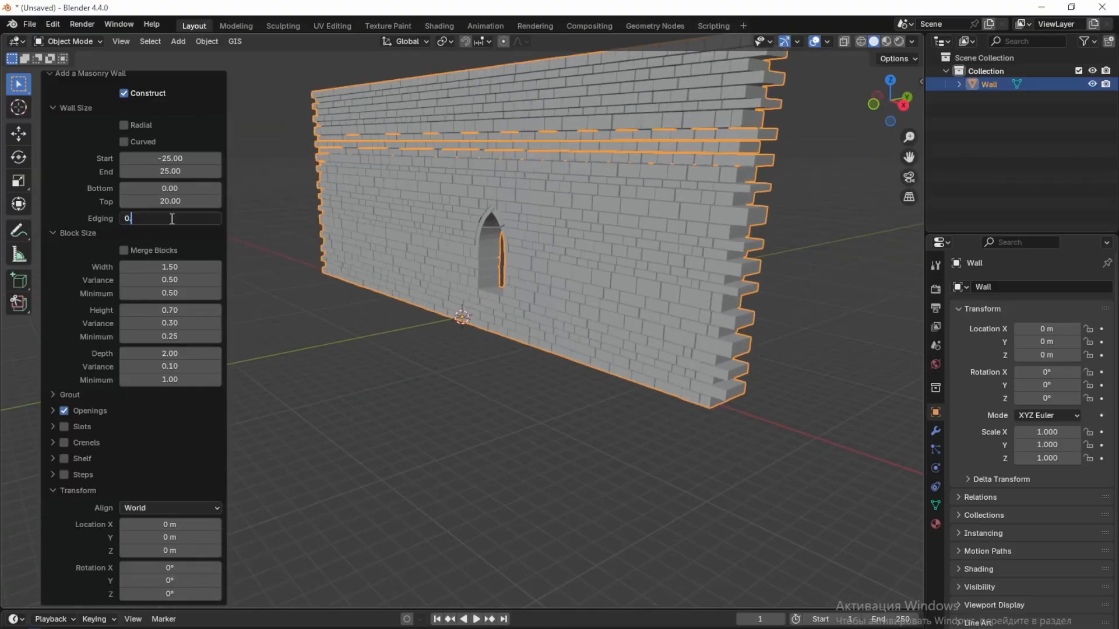
key("Return")
Step: Adjust the wall's arched opening to width 3.88, height 5.12, indent 21.50 and bottom 3.29
left_click_drag(170, 428, 181, 427)
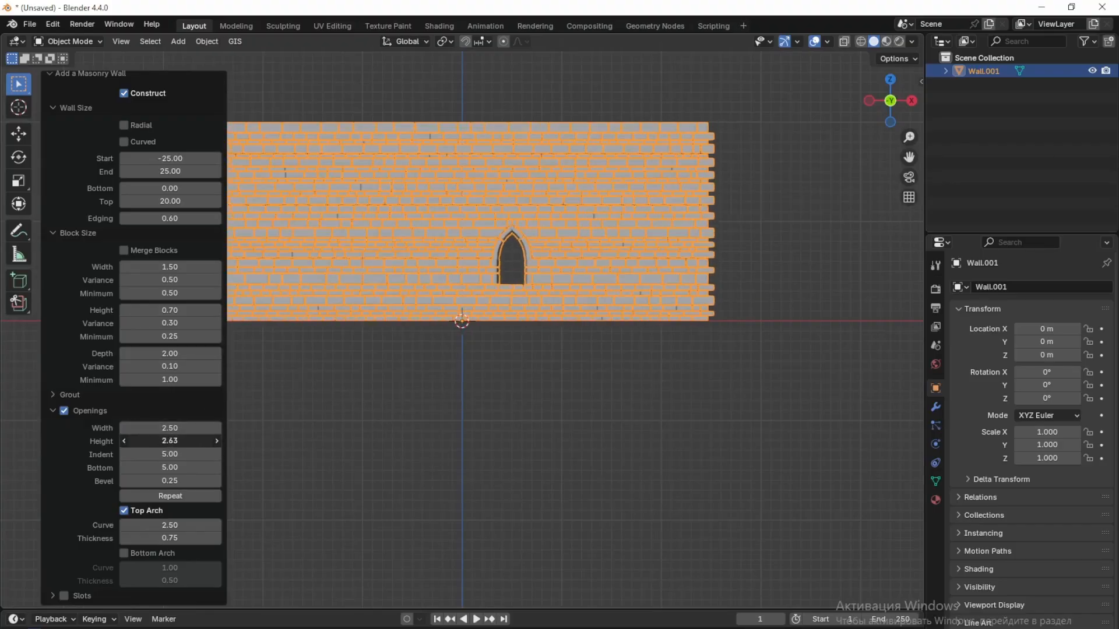
mouse_move(170, 454)
left_mouse_down()
mouse_move(198, 453)
mouse_move(148, 444)
mouse_move(177, 441)
left_mouse_up()
left_click_drag(170, 427, 165, 464)
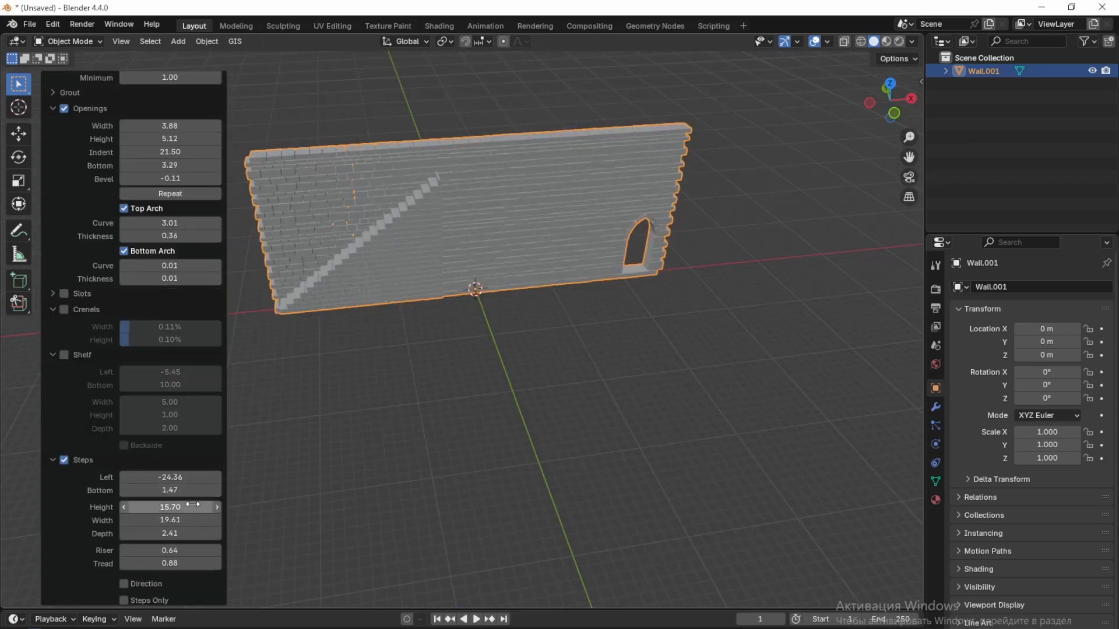
Step: Adjust the wall's stairs to height 18.52, width 41.84 and riser 0.37
left_click_drag(170, 507, 166, 507)
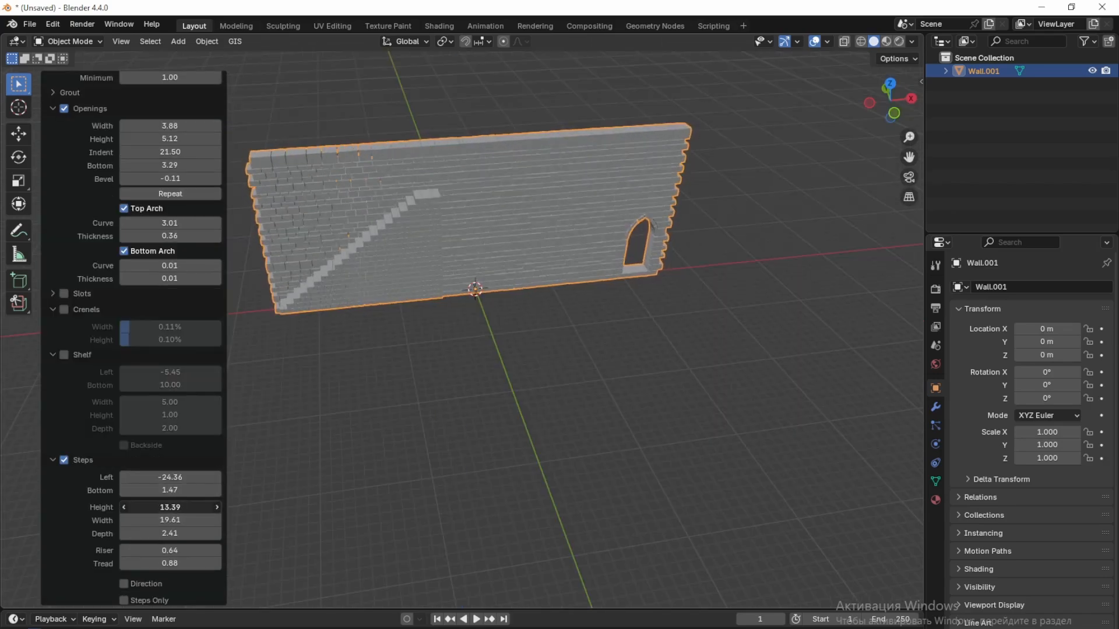
left_click_drag(170, 519, 181, 507)
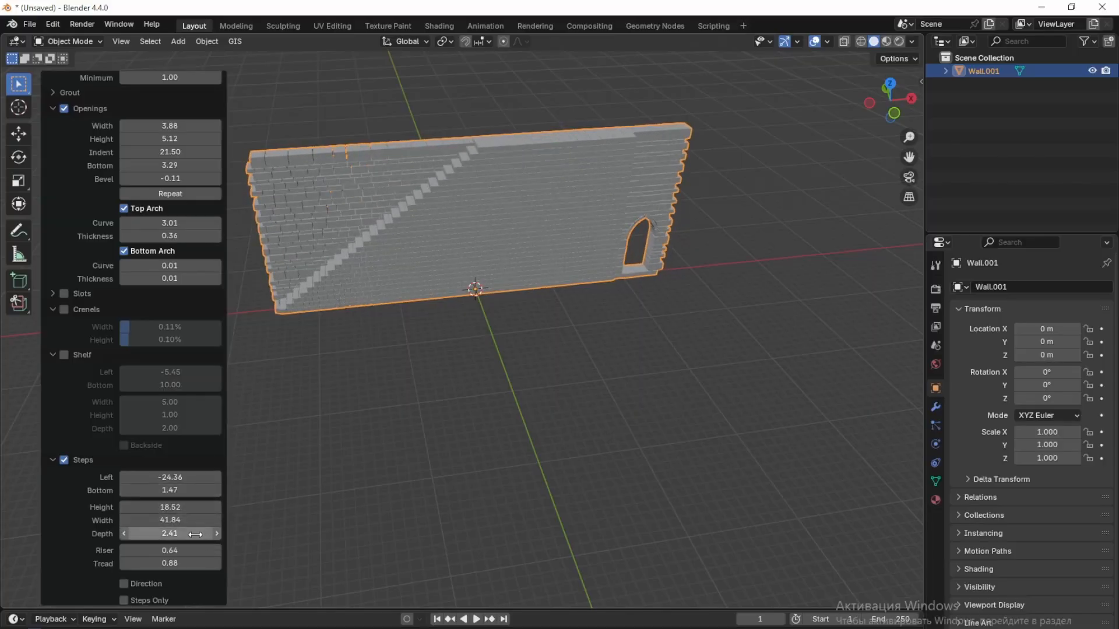
left_click_drag(175, 551, 158, 550)
scroll(481, 453, "up", 4)
scroll(454, 466, "down", 3)
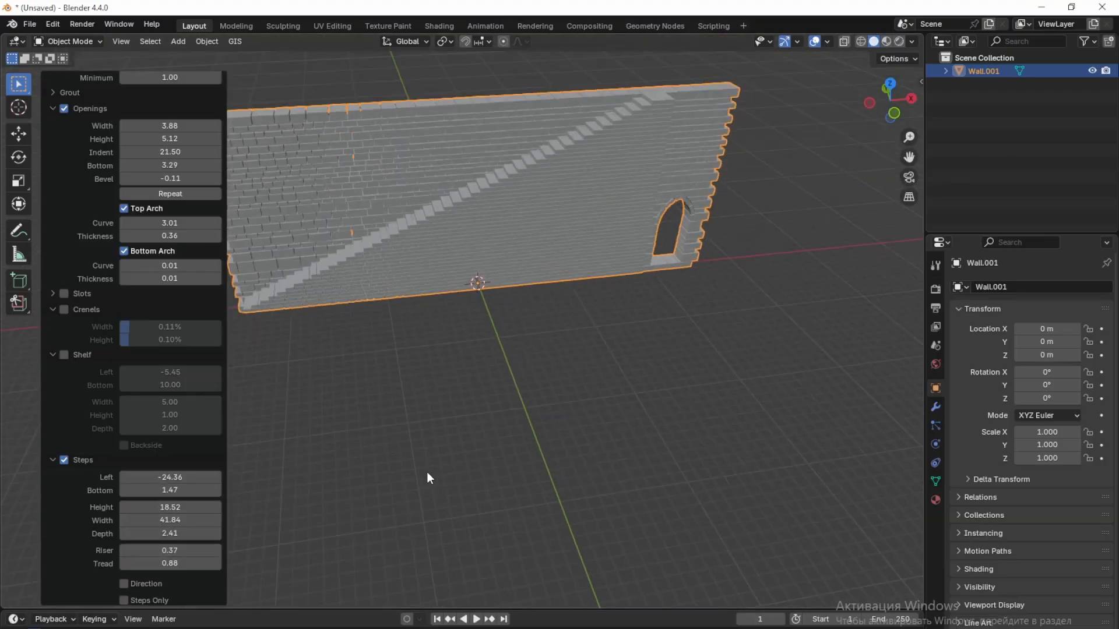
scroll(175, 512, "down", 2)
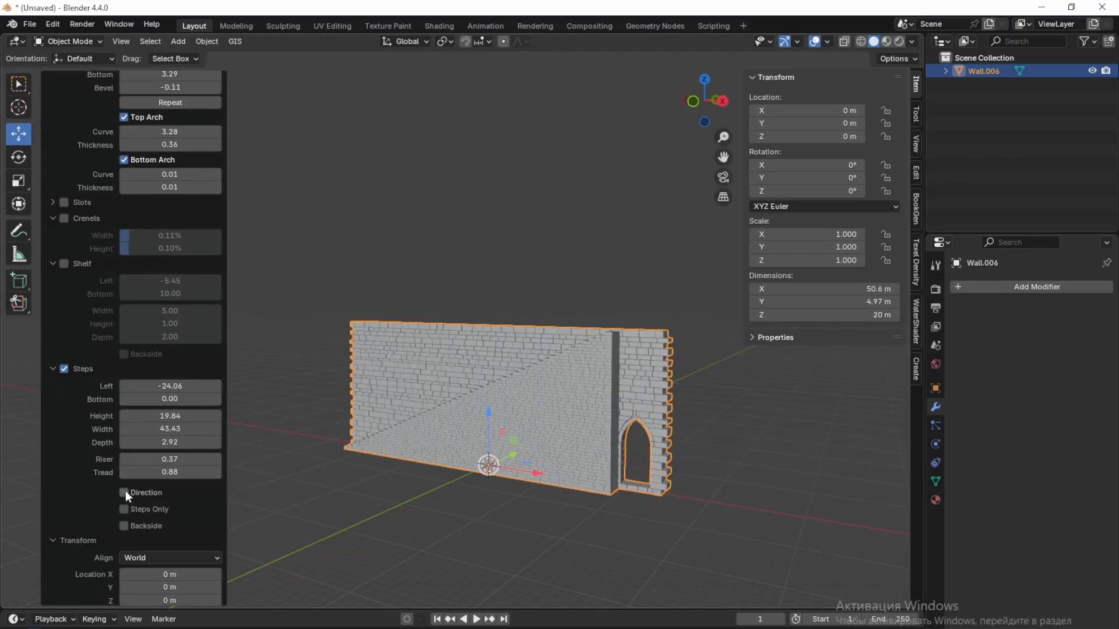
Step: Generate the stairs as steps only, without supporting blocks, on the backside of the wall
left_click(123, 493)
left_click(124, 493)
left_click(124, 509)
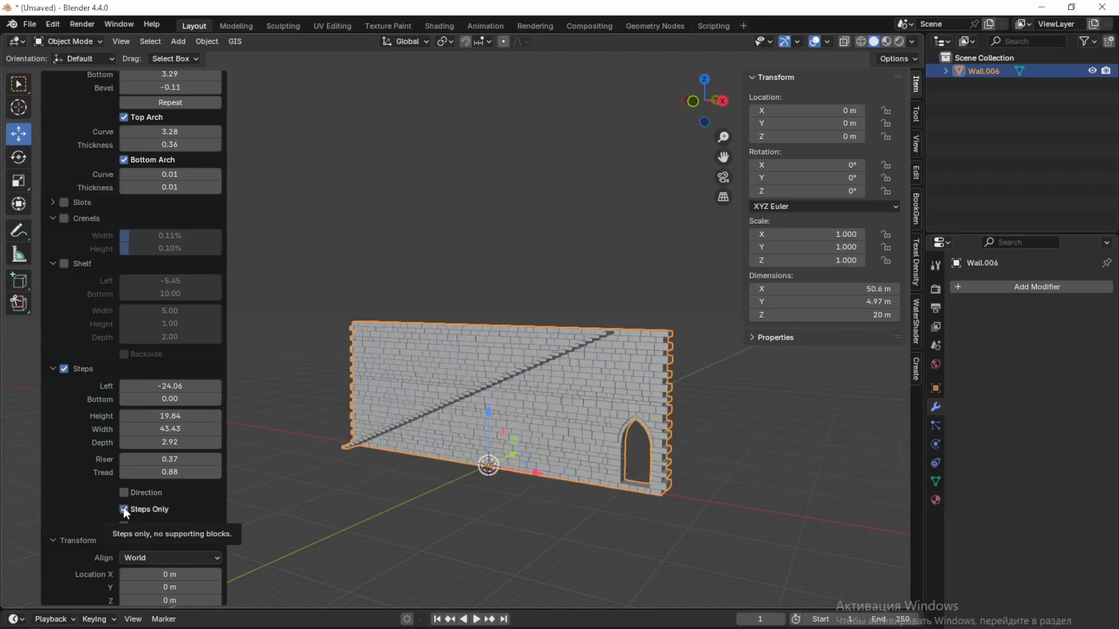
middle_click_drag(407, 553, 495, 530)
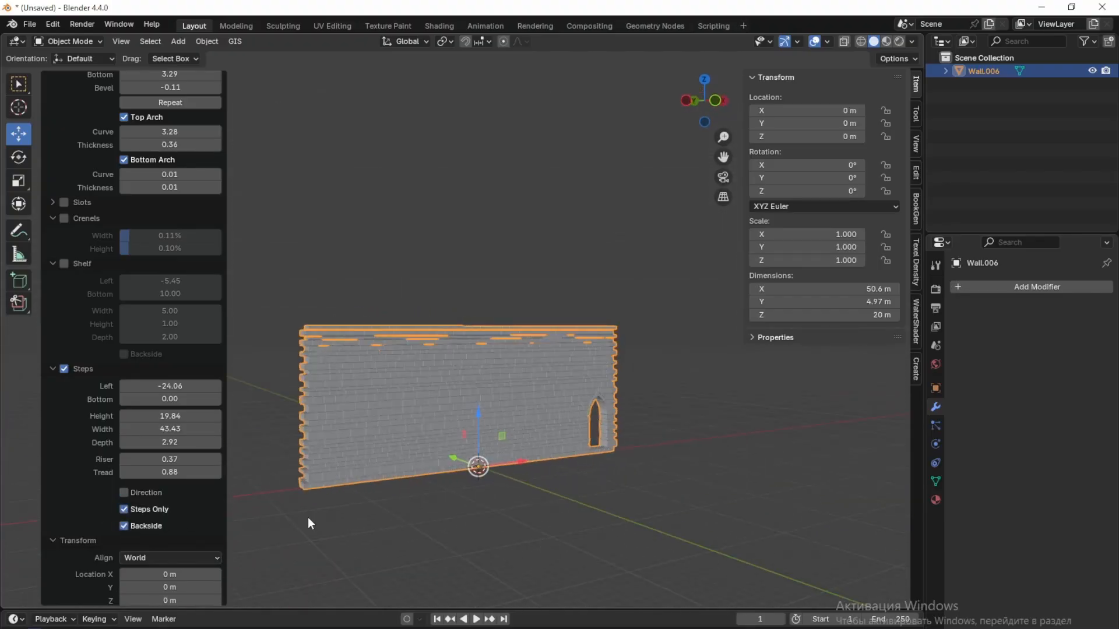
mouse_move(308, 518)
middle_mouse_down()
mouse_move(425, 540)
mouse_move(294, 523)
middle_mouse_up()
middle_click_drag(472, 528, 414, 481)
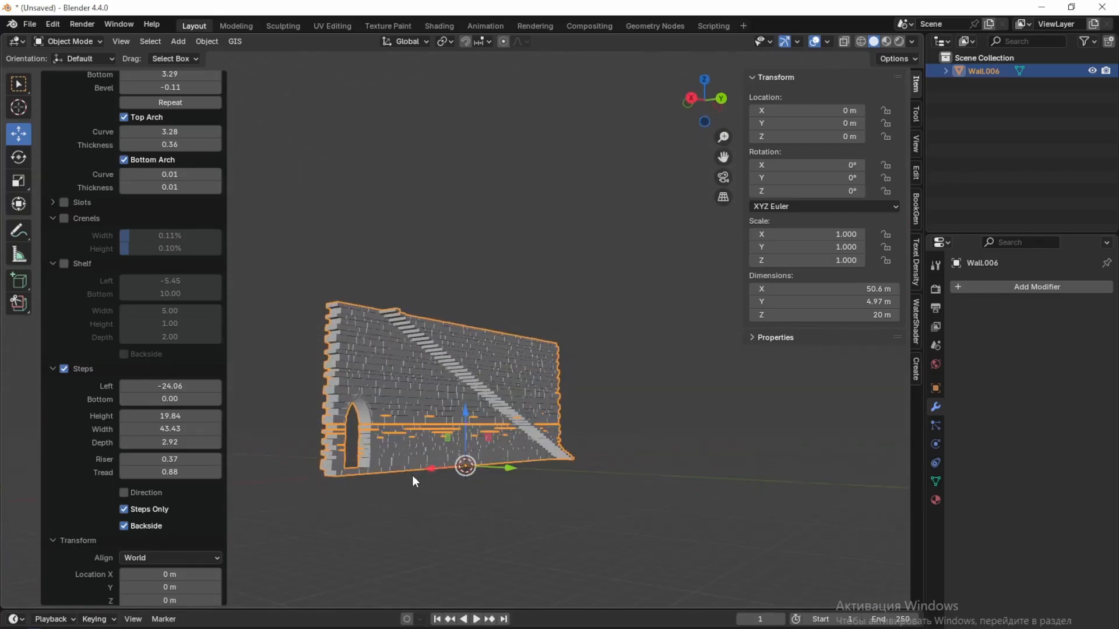
Step: Add a Simple Deform modifier to the wall in Bend mode around the Z axis
left_click(736, 429)
middle_click_drag(562, 449, 621, 504)
key("KP_1")
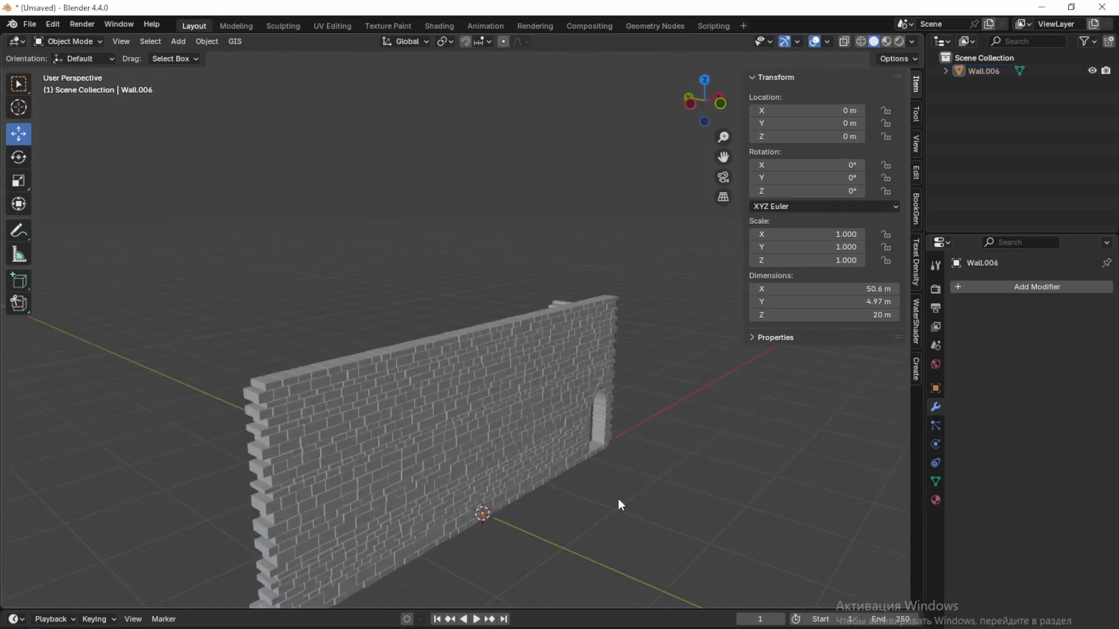
left_click(1024, 283)
left_click(1011, 290)
mouse_move(970, 290)
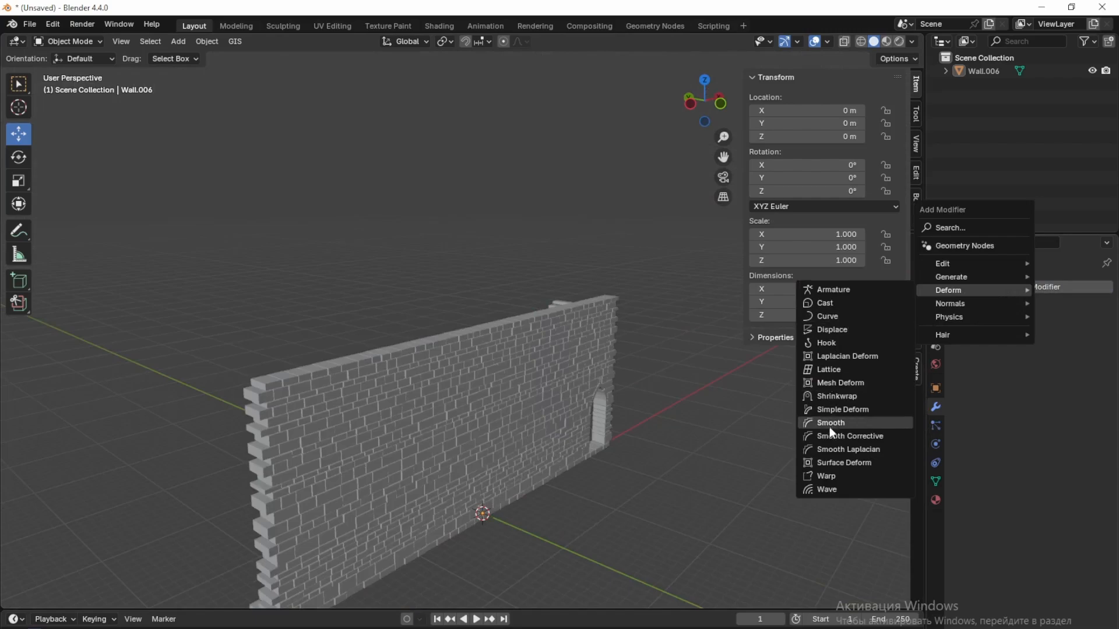
left_click(839, 409)
left_click(1012, 328)
left_click(1079, 378)
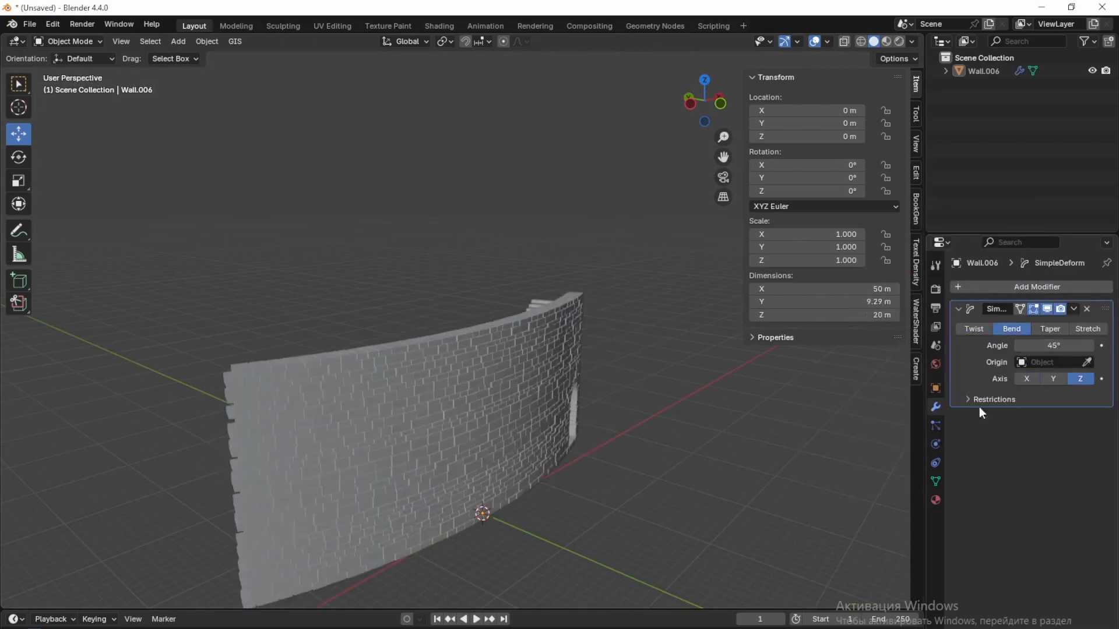
Step: Increase the bend angle to 360° to close the wall into a round tower
left_click_drag(1053, 346, 1078, 345)
scroll(652, 509, "down", 4)
middle_click_drag(652, 508, 586, 507)
scroll(792, 447, "up", 4)
left_click_drag(1053, 346, 1101, 346)
middle_click_drag(464, 506, 379, 553)
left_click_drag(1054, 346, 1116, 345)
middle_click_drag(557, 516, 511, 458)
scroll(511, 458, "up", 2)
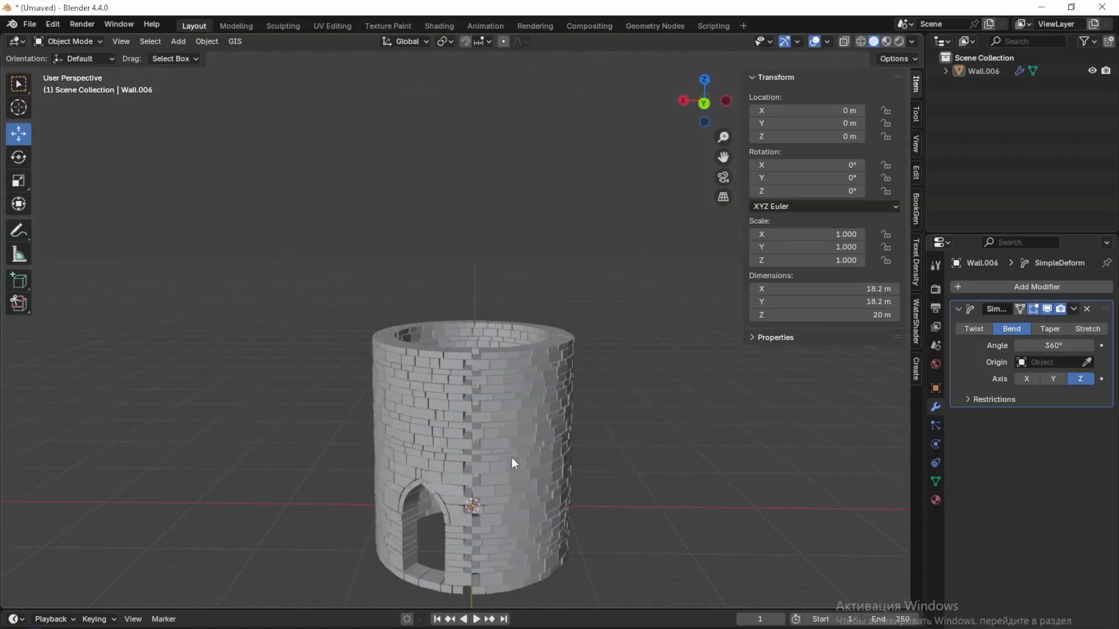
key("Return")
Step: Apply the bend modifier to the round tower
left_click(1073, 309)
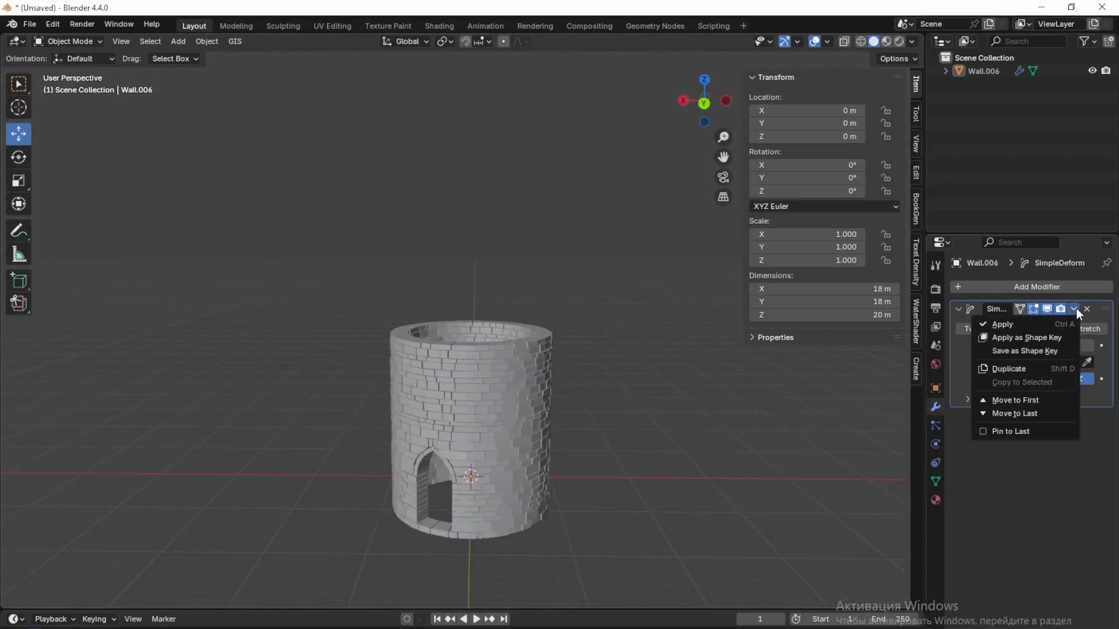
left_click(991, 324)
middle_click_drag(626, 468, 586, 560)
Step: Move the whole tower mesh along Y in edit mode to centre it on the origin
key("KP_1")
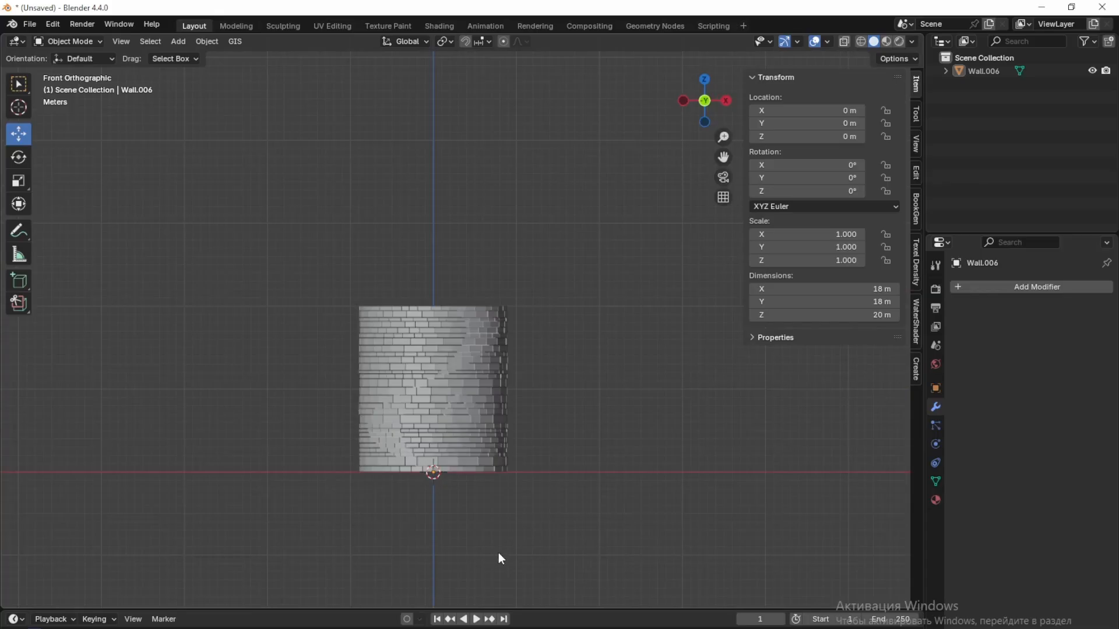
key("KP_7")
key("Tab")
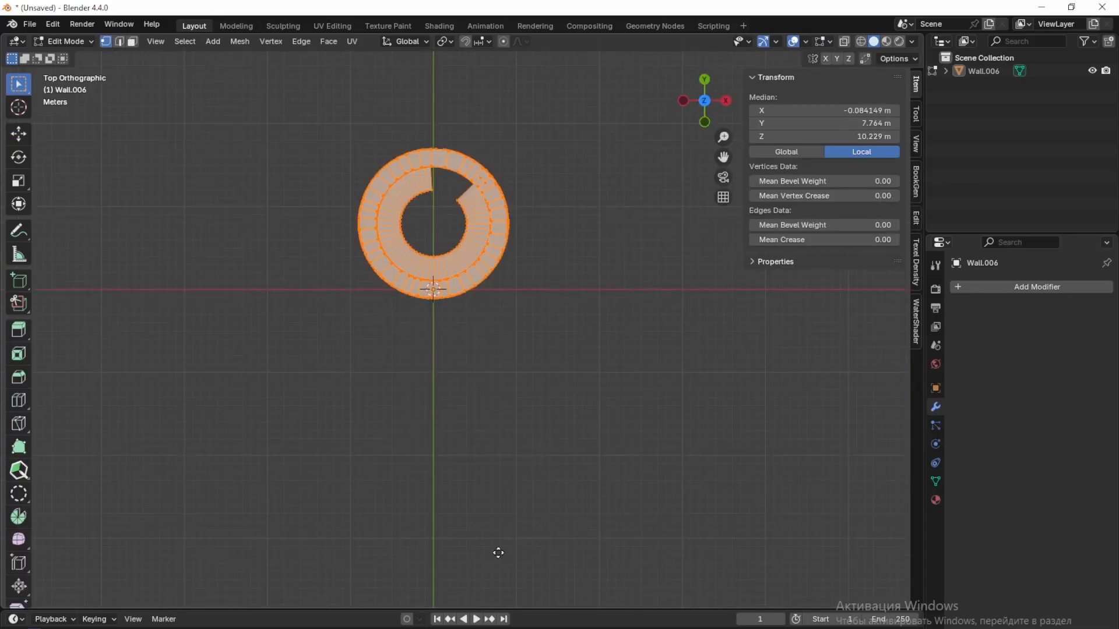
key("g")
key("y")
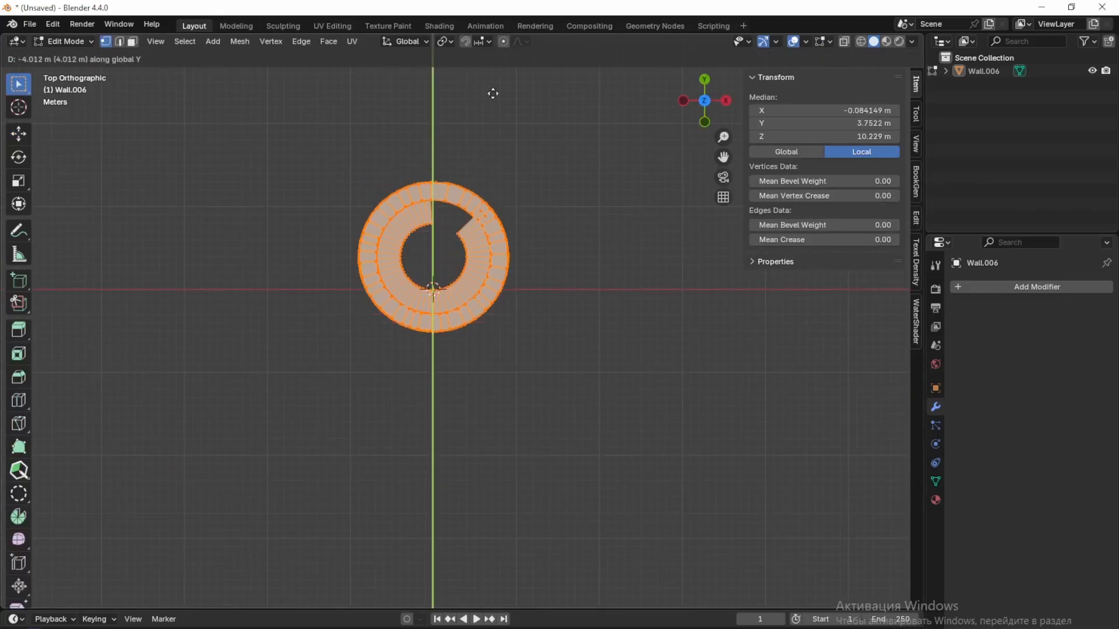
left_click(492, 129)
middle_click_drag(493, 130, 749, 228)
key("Tab")
middle_click_drag(474, 392, 560, 433)
scroll(561, 434, "up", 3)
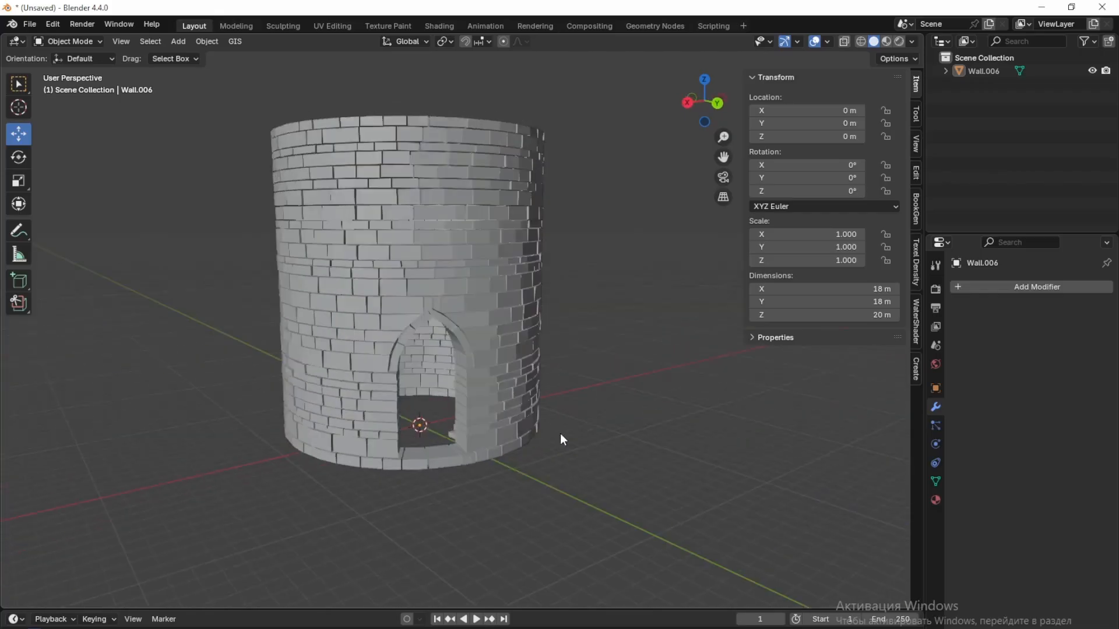
Step: Add a Simple Deform modifier to the tower in Taper mode along Z with a factor of about -0.285
left_click(1014, 287)
mouse_move(1013, 288)
left_click(844, 410)
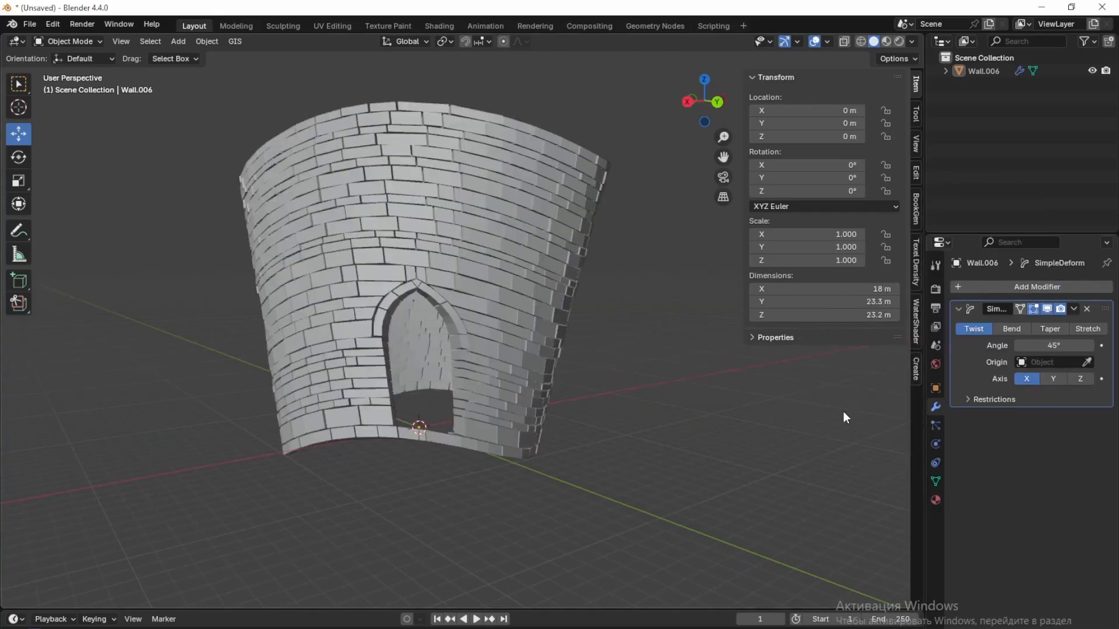
left_click(1080, 379)
left_click(1049, 328)
left_click_drag(1052, 346, 990, 345)
middle_click_drag(690, 401, 641, 404)
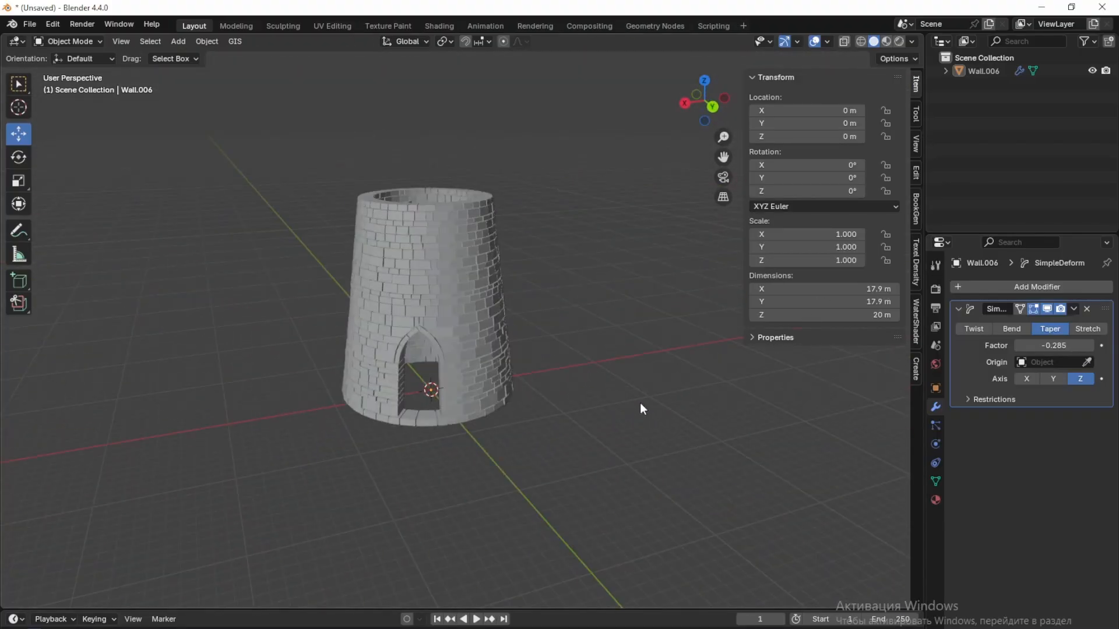
Step: Duplicate the tapered tower and raise the copy about 19.86 m along Z onto the original
key("shift+d")
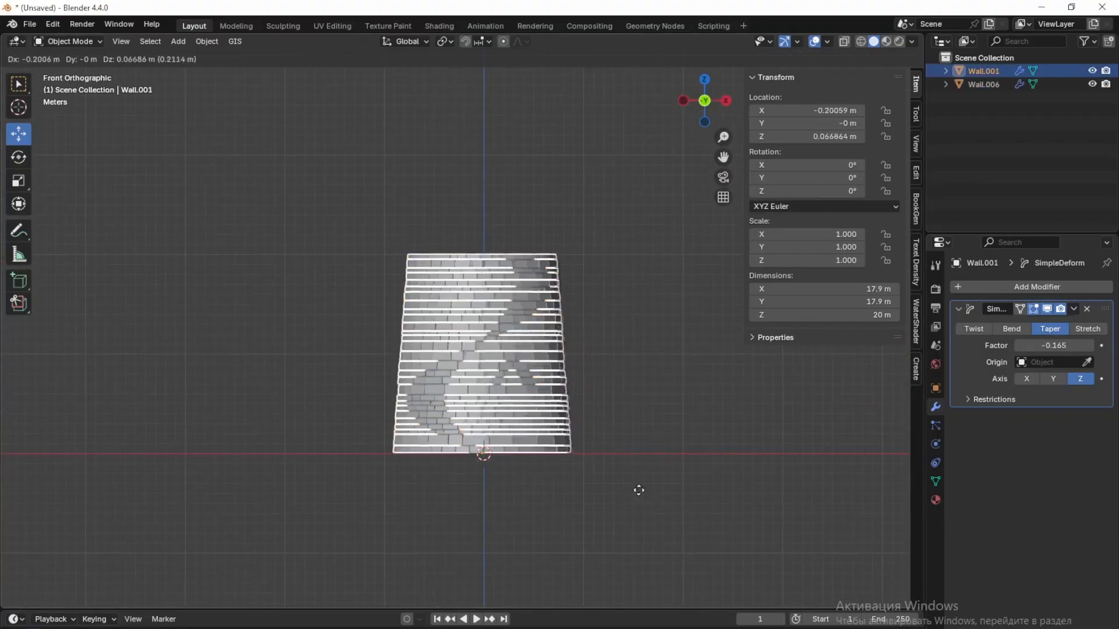
right_click(639, 489)
key("g")
key("z")
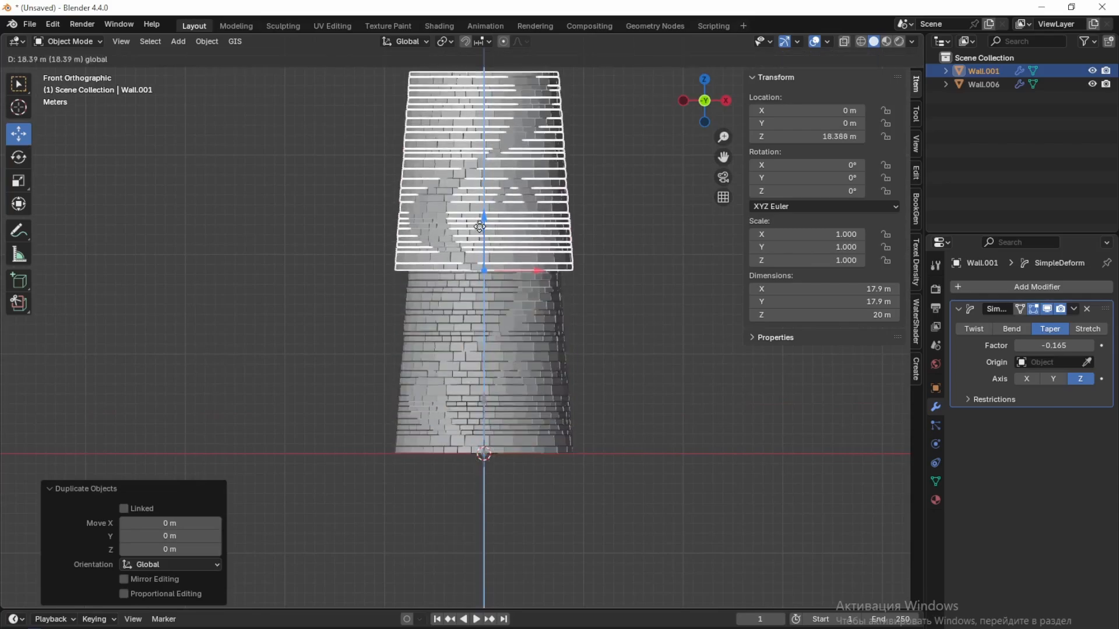
key("Return")
Step: Scale the upper tower section to about 0.844 and rotate it about -56° around Z
key("s")
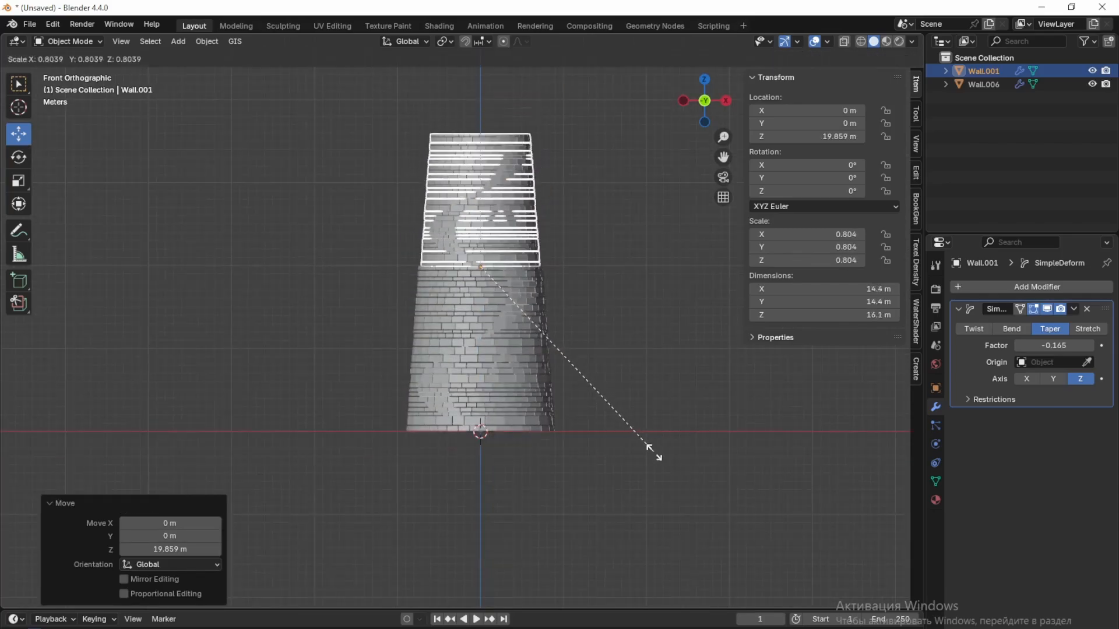
left_click(665, 455)
middle_click_drag(647, 428, 679, 517)
key("r")
key("z")
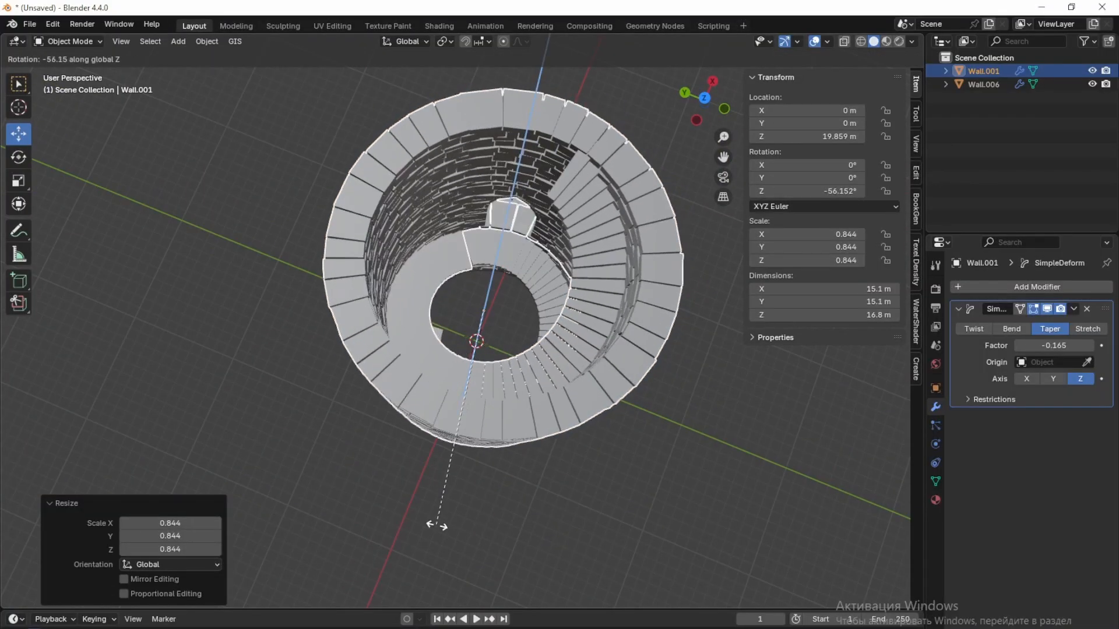
left_click(434, 527)
Step: Shift the upper tower section about 0.48 m along X and -0.16 m along Y to align it with the lower one
middle_click_drag(561, 536, 544, 505)
left_click_drag(433, 483, 422, 483)
middle_click_drag(423, 492, 551, 507)
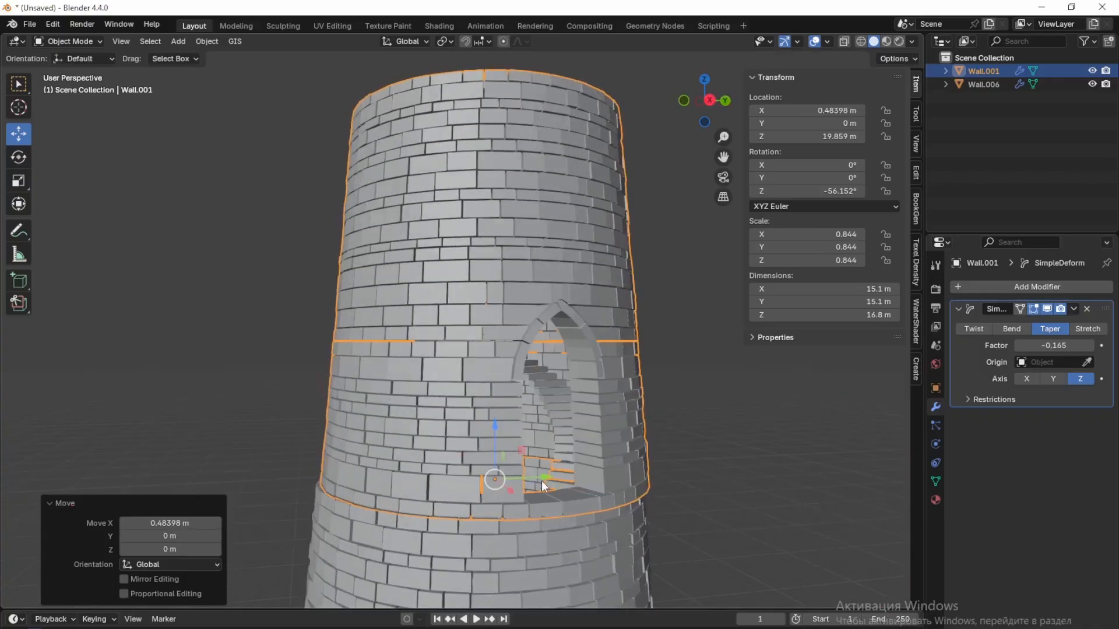
left_click_drag(540, 479, 536, 477)
Step: Examine the alignment of the two stacked tower sections from the front, the side and in perspective
middle_click_drag(527, 470, 655, 511)
key("KP_1")
scroll(653, 512, "down", 5)
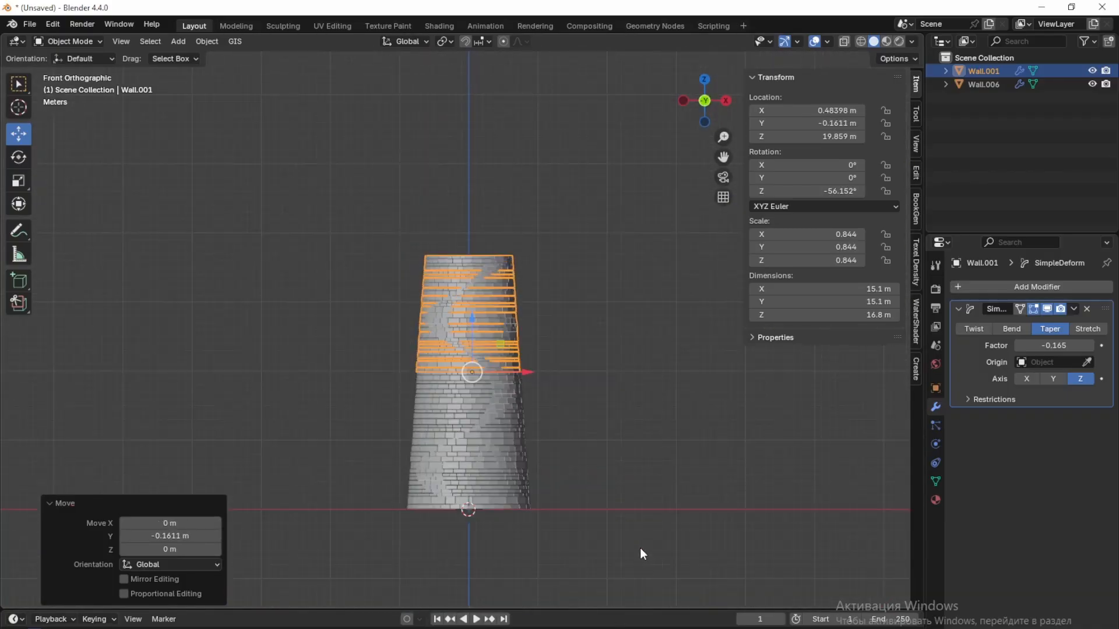
middle_click_drag(640, 548, 436, 579)
scroll(438, 584, "up", 2)
key("KP_3")
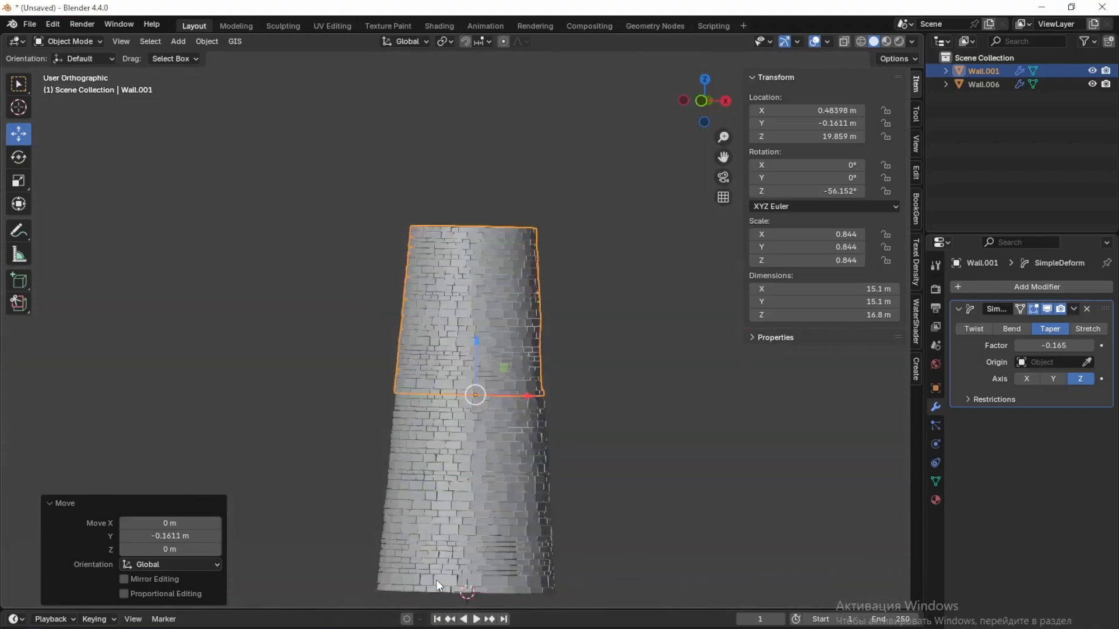
scroll(577, 551, "down", 3)
middle_click_drag(577, 551, 497, 531)
scroll(498, 525, "up", 2)
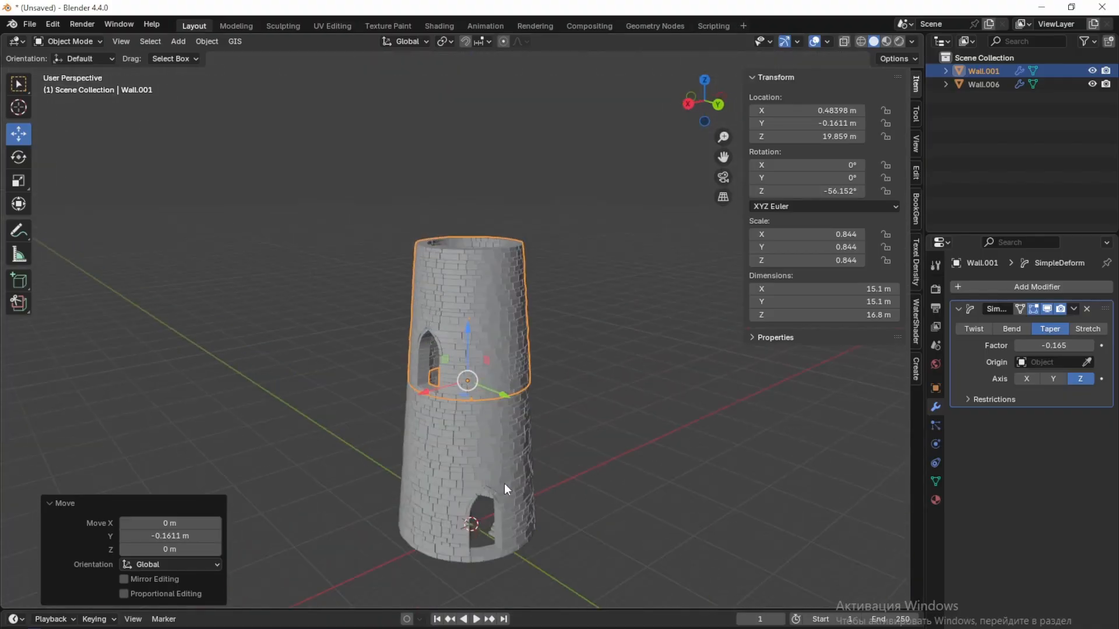
Step: Duplicate the upper tower section and raise the copy about 17.22 m along Z as a third level
key("shift+d")
right_click(495, 408)
left_click_drag(469, 341, 470, 203)
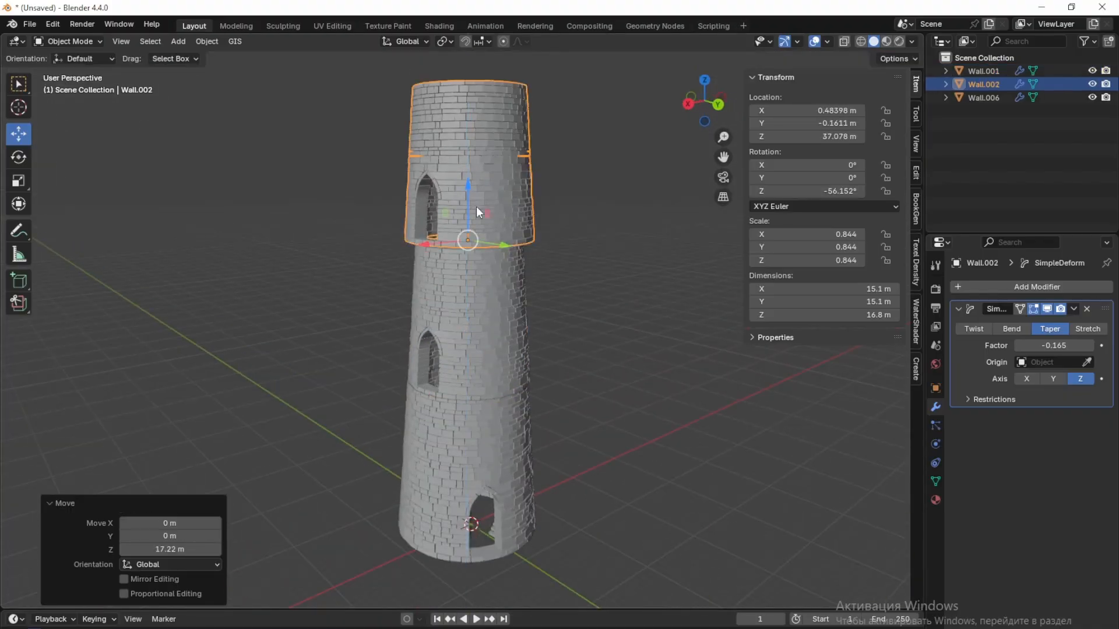
Step: Scale the third tower section by about 0.841 and lower it about 0.41 m along Z onto the section below
scroll(612, 443, "up", 1)
middle_click_drag(612, 444, 738, 472, "shift")
key("s")
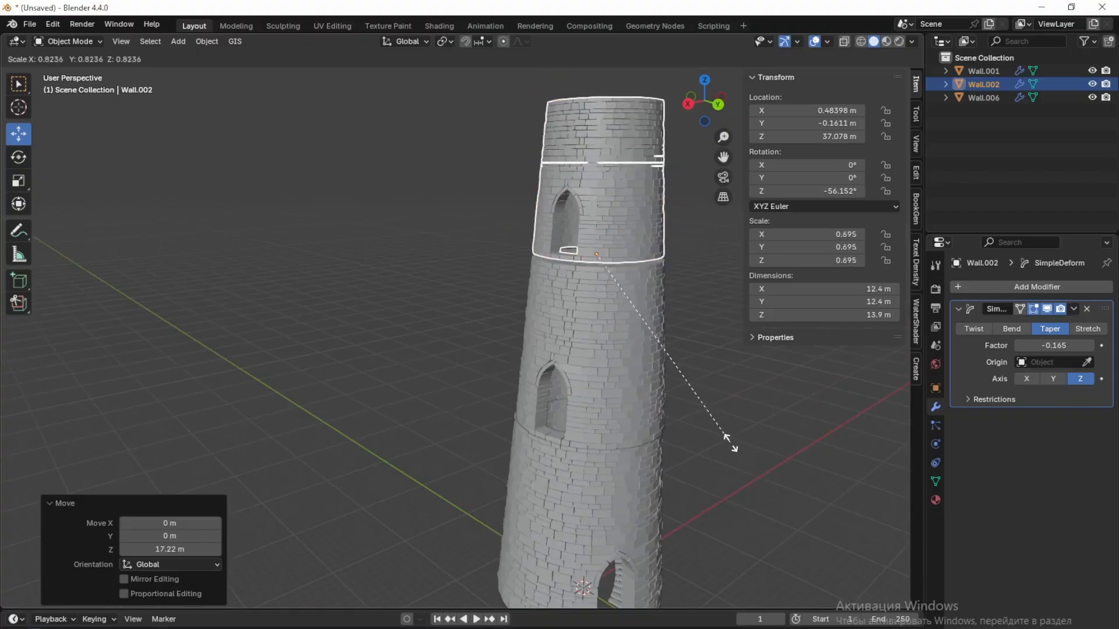
left_click(642, 480)
key("KP_1")
key("KP_Decimal")
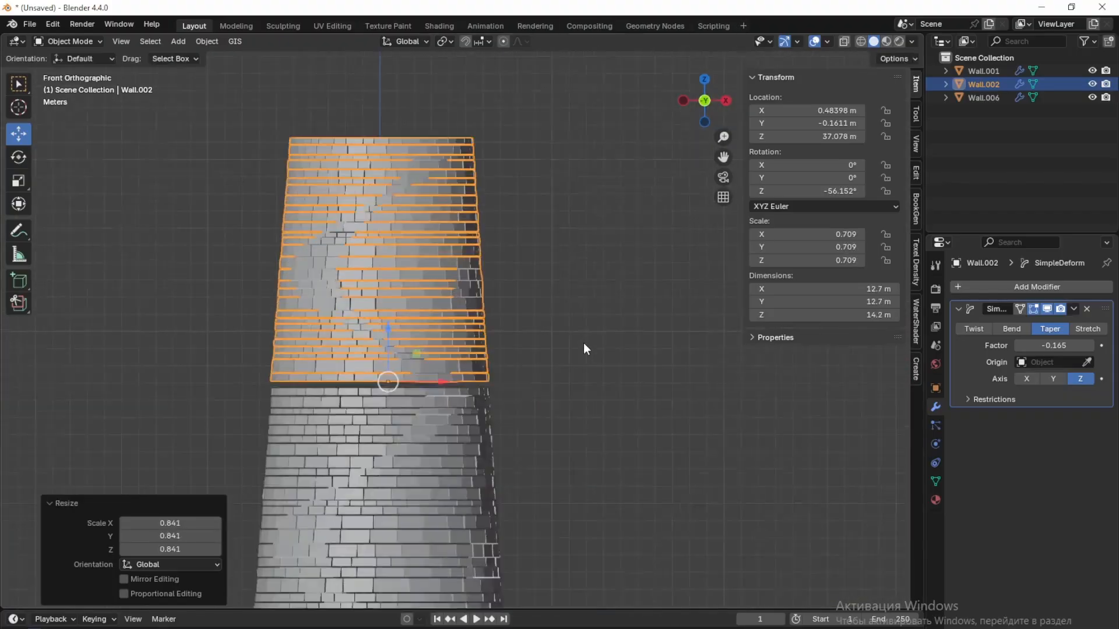
key("g")
key("z")
left_click(460, 344)
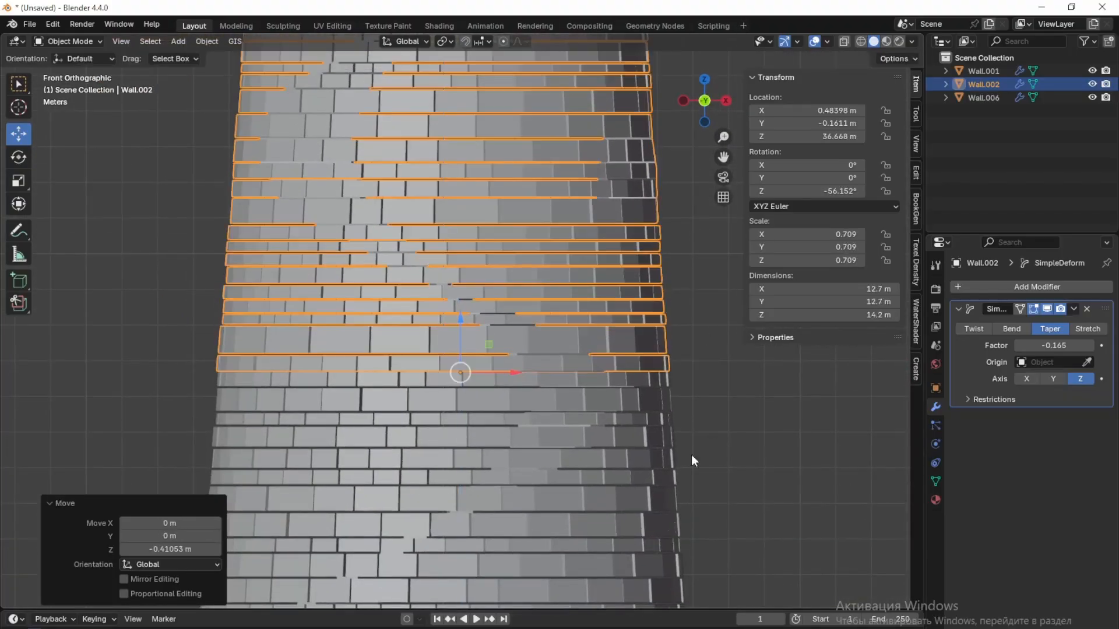
middle_click_drag(691, 454, 480, 473)
scroll(480, 473, "up", 5)
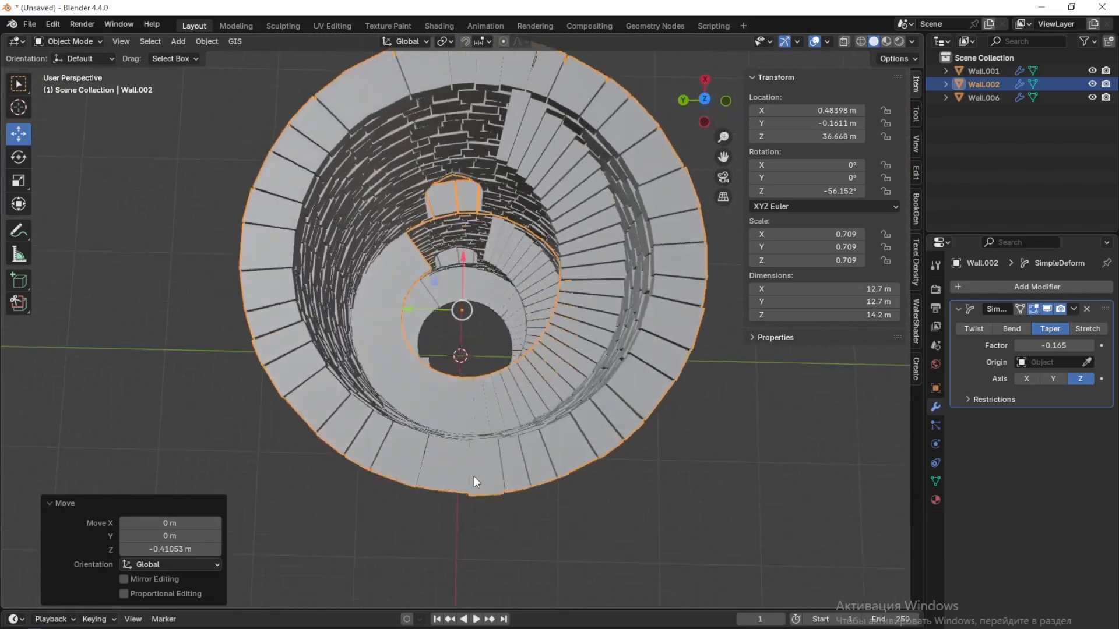
Step: Rotate the third tower section to about -114° around Z and shift it about -0.65 m along Y
key("r")
key("z")
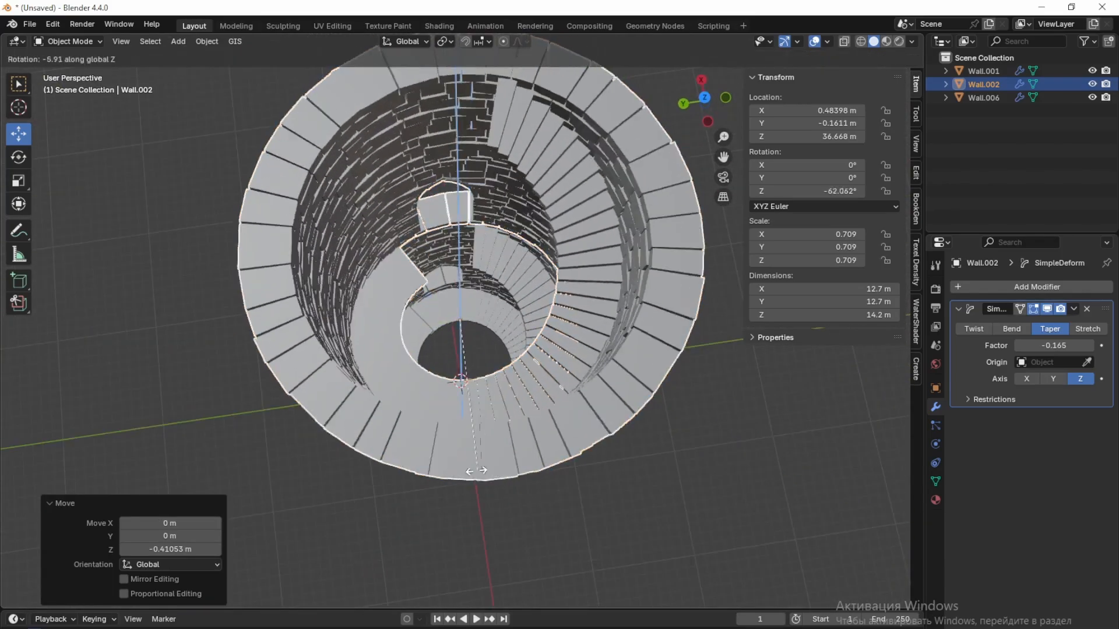
left_click(324, 453)
middle_click_drag(609, 511, 679, 406)
key("g")
key("y")
left_click(539, 452)
scroll(663, 481, "up", 2)
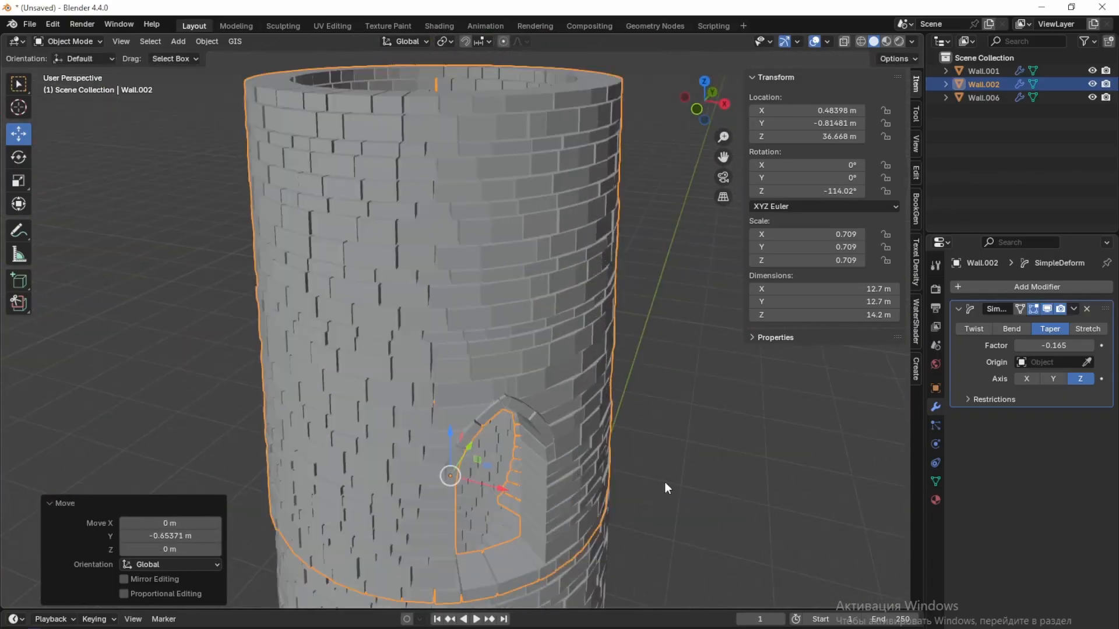
left_click(663, 481)
Step: Lower the third tower section about 0.36 m along Z and apply the taper modifiers of all three sections
scroll(663, 481, "up", 1)
mouse_move(641, 491)
middle_mouse_down()
mouse_move(656, 481)
mouse_move(630, 486)
middle_mouse_up()
middle_click_drag(551, 572, 542, 456, "shift")
scroll(529, 457, "up", 3)
scroll(542, 456, "down", 10)
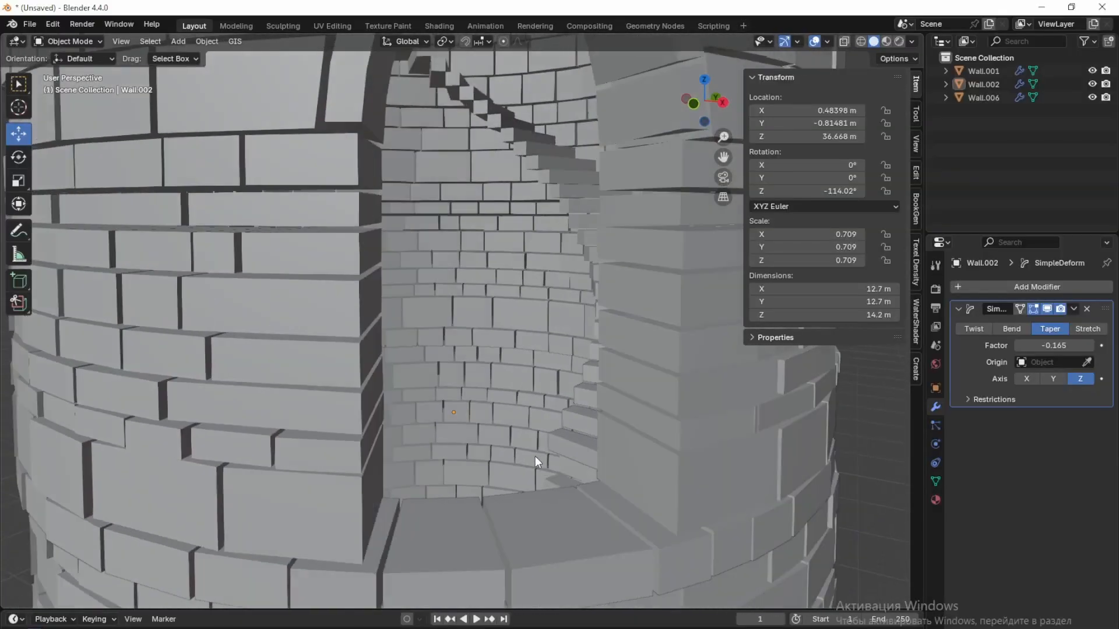
left_click(482, 264)
key("ctrl+a")
left_click(481, 263)
left_click(457, 110)
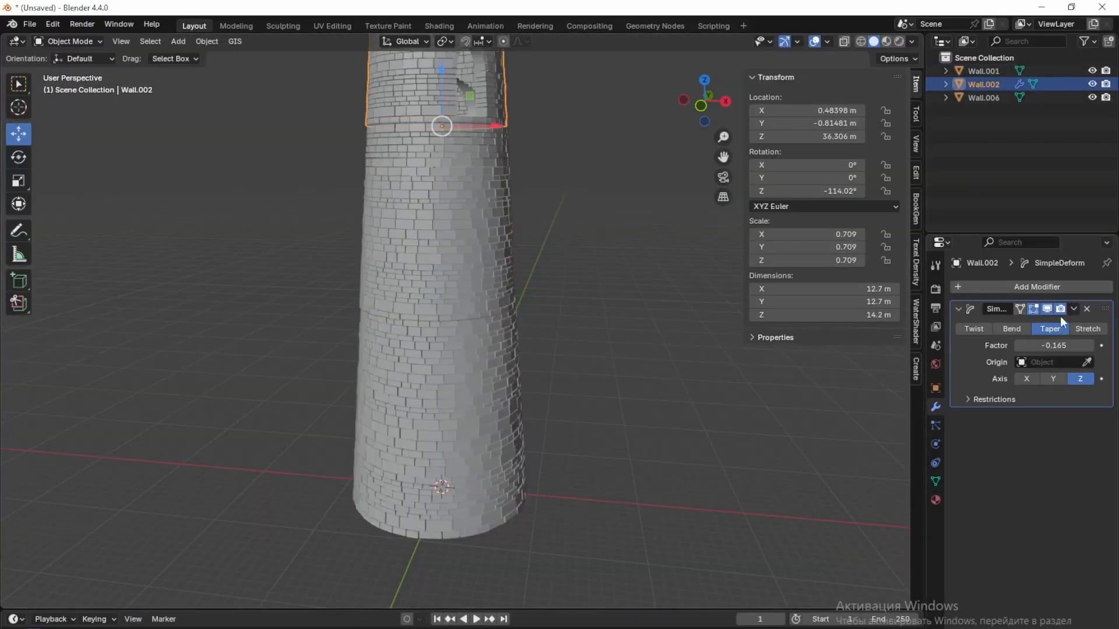
left_click(1076, 310)
left_click(1019, 325)
Step: Apply all transforms to the third tower section and join the three sections into one object
key("ctrl+a")
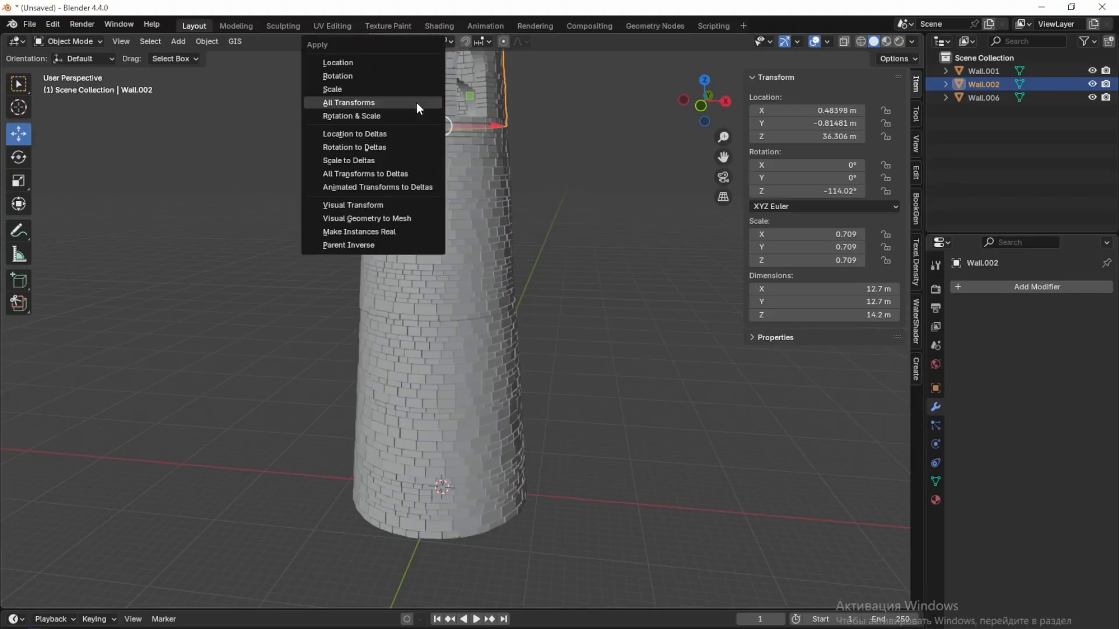
left_click(416, 102)
left_click(466, 418)
left_click(453, 263, "shift")
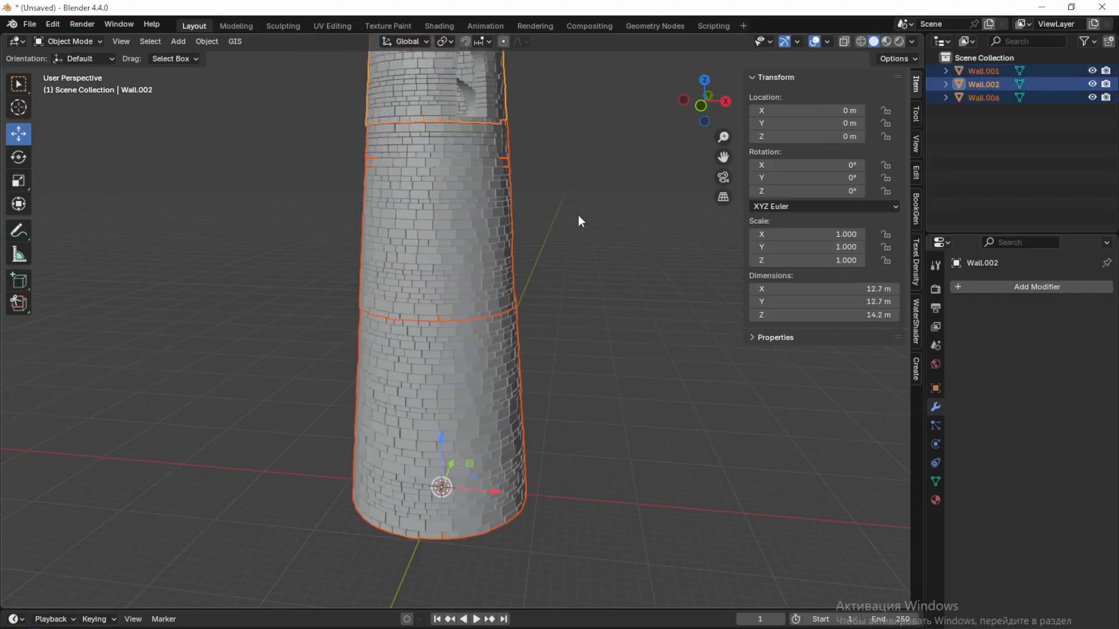
key("ctrl+j")
Step: Set the joined tower's origin to its geometry
middle_click_drag(578, 215, 605, 543, "shift")
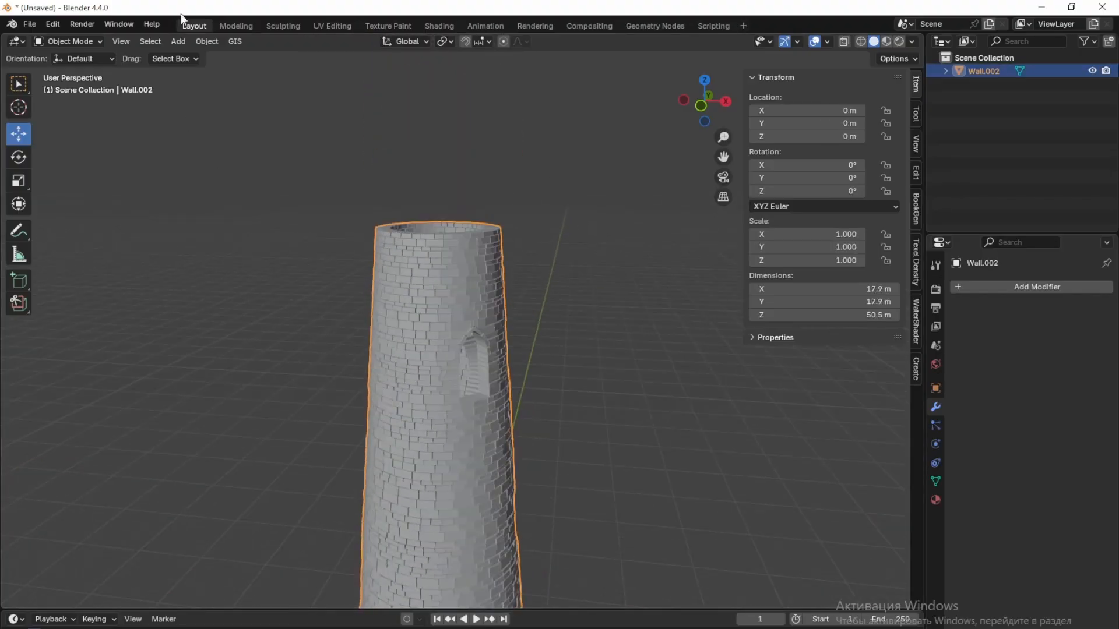
left_click(207, 41)
mouse_move(244, 71)
left_click(367, 80)
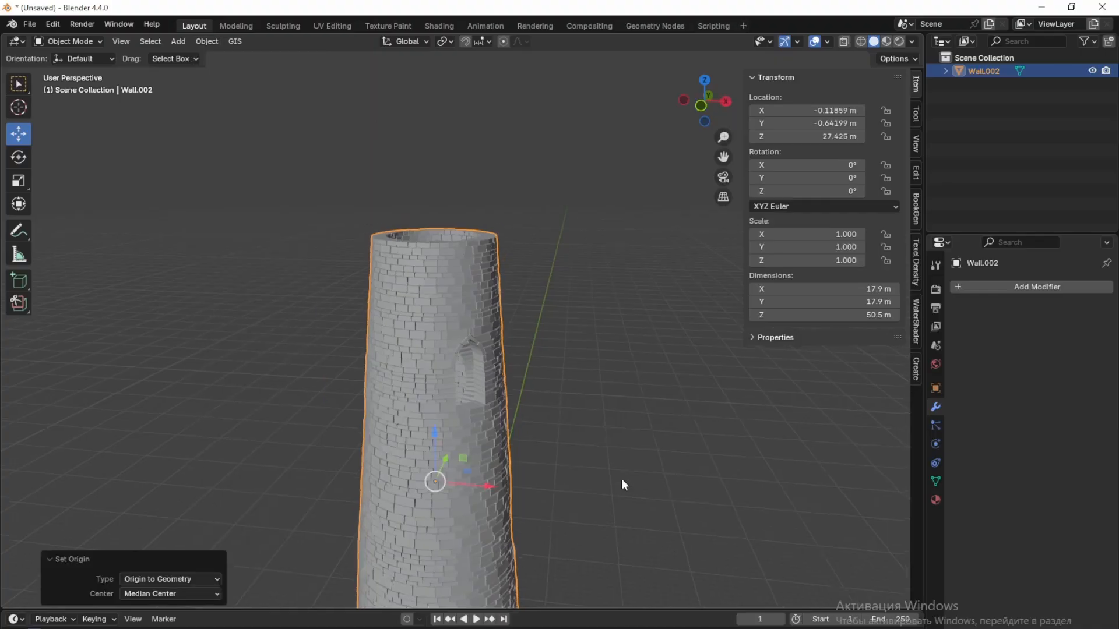
Step: Add a 16-vertex mesh circle and raise it about 51.31 m along Z to the tower's top
scroll(621, 477, "down", 2)
middle_click_drag(600, 384, 614, 411)
scroll(614, 402, "down", 1)
key("KP_1")
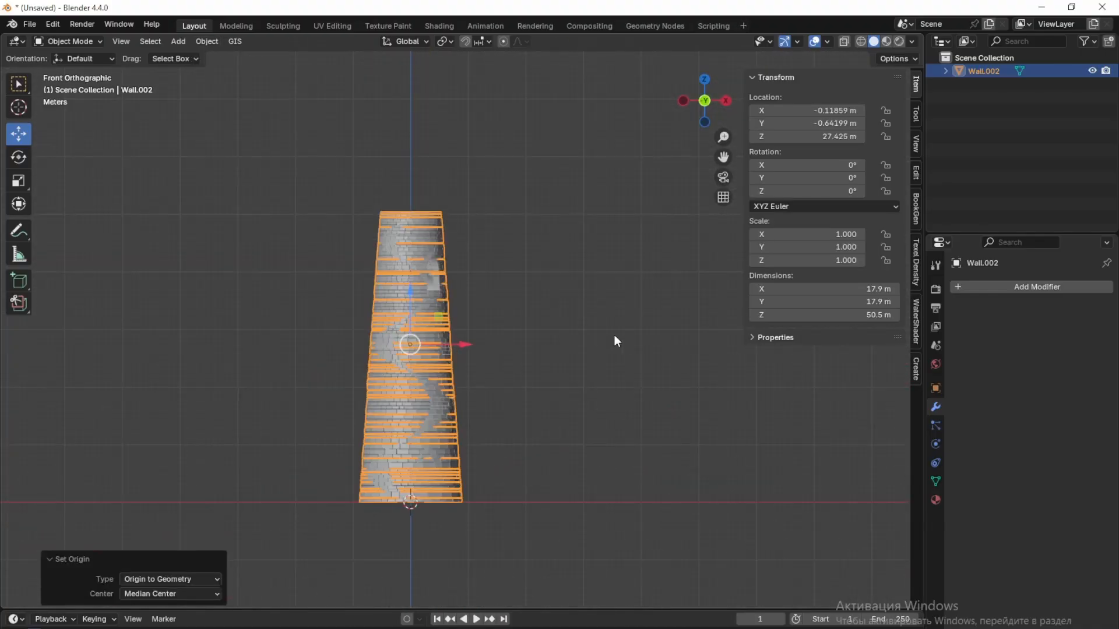
left_click(617, 343)
scroll(467, 370, "up", 2)
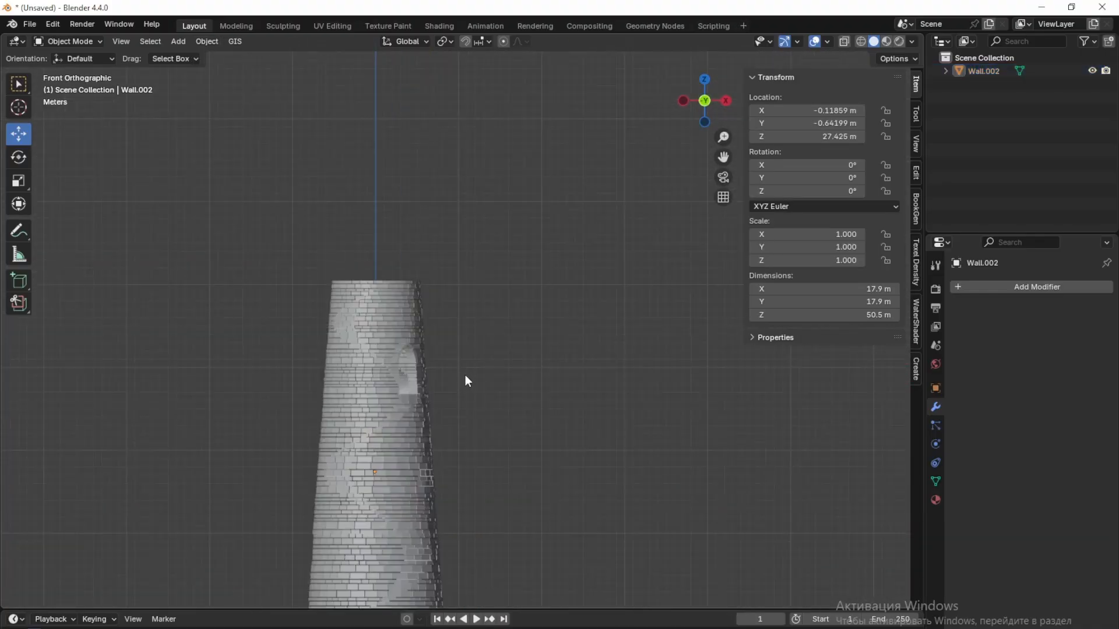
key("shift+a")
mouse_move(446, 374)
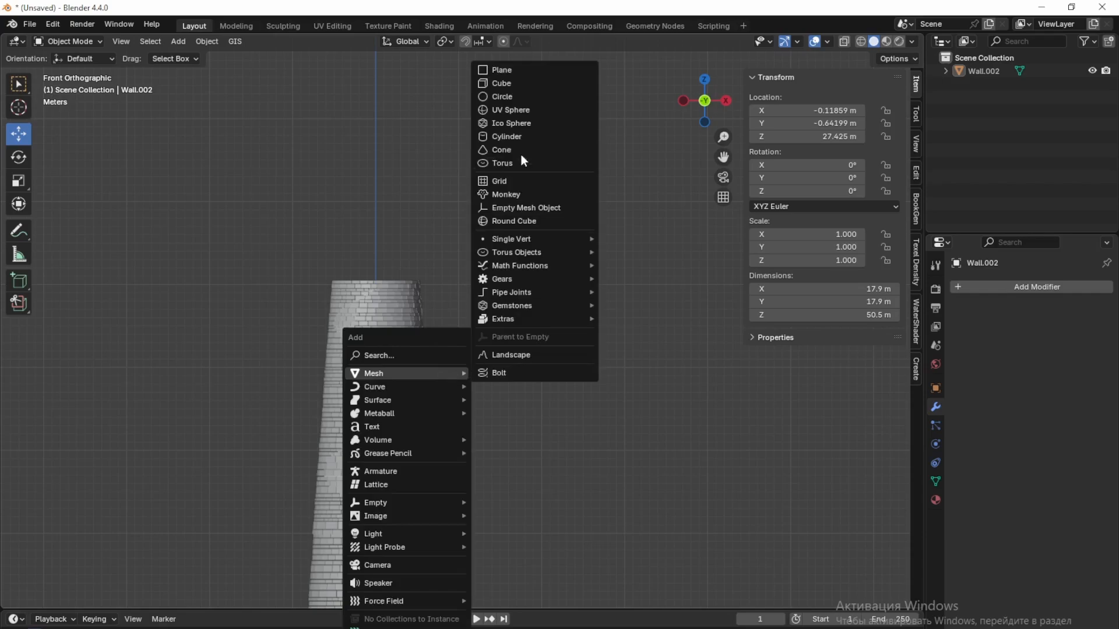
left_click(515, 97)
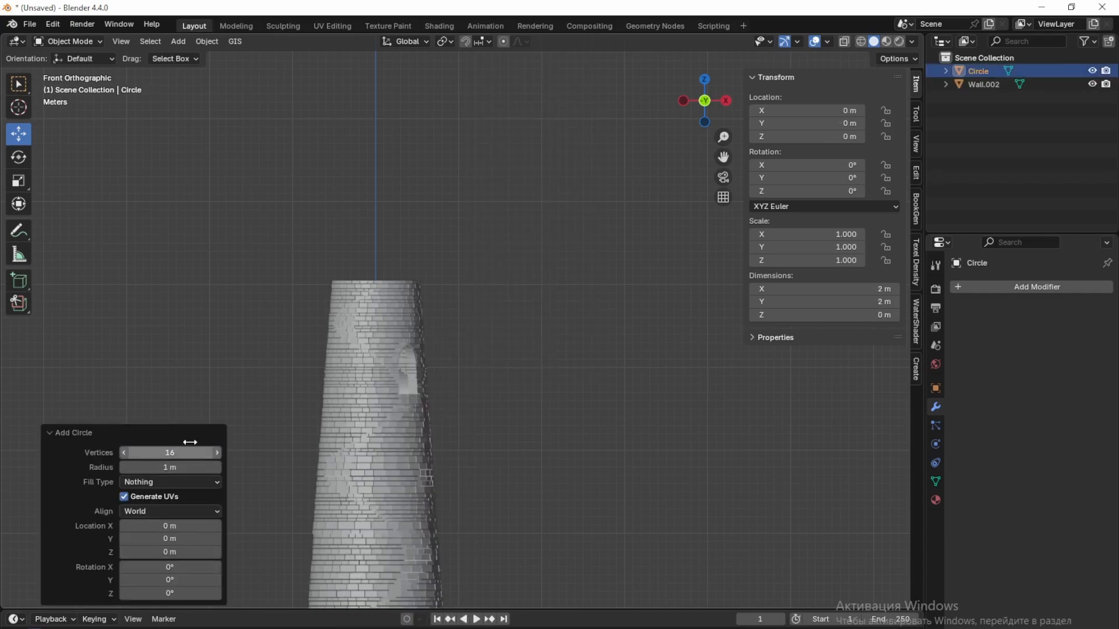
scroll(275, 197, "down", 4)
left_click_drag(426, 444, 426, 236)
scroll(450, 376, "up", 3)
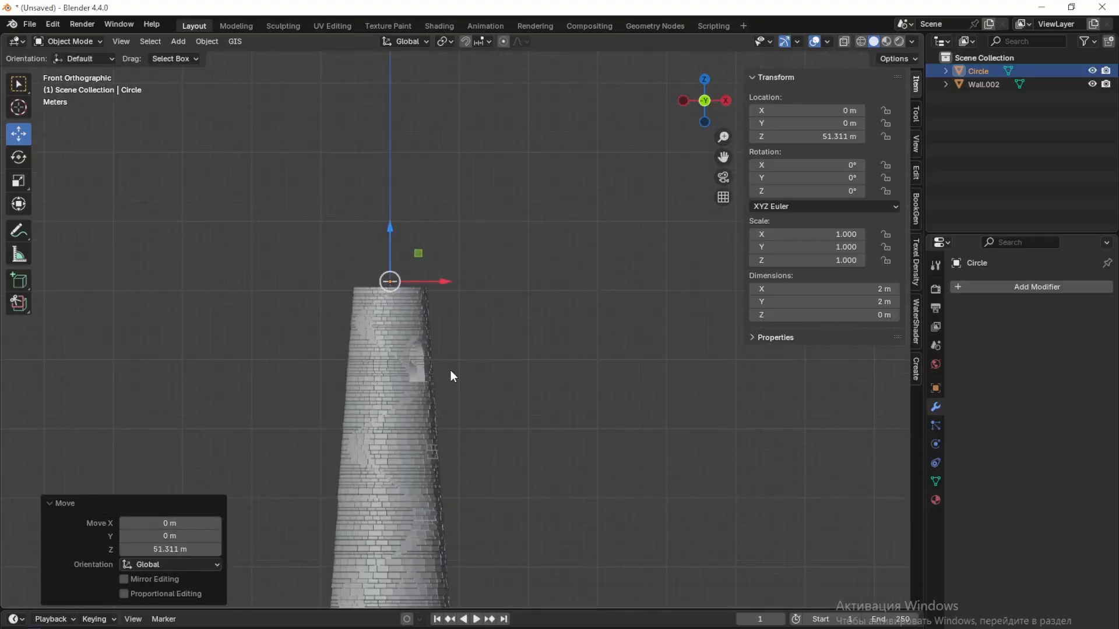
Step: Scale the circle by about 11.91 and lower it about 0.96 m along Z, level with the tower's upper rim
key("s")
left_click(680, 105)
scroll(541, 227, "down", 2)
middle_click_drag(541, 227, 407, 243)
left_click_drag(407, 243, 455, 287)
scroll(455, 286, "up", 3)
middle_click_drag(455, 287, 539, 378)
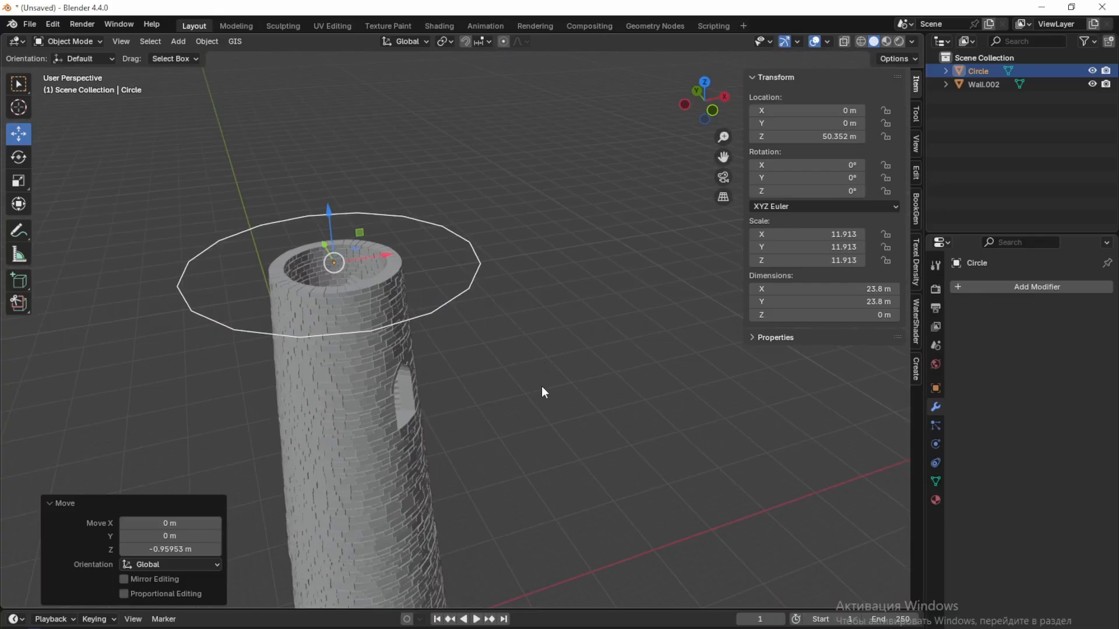
Step: Extrude the circle inward, scaled by about 0.41, to form a flat ring around the tower's opening
key("Tab")
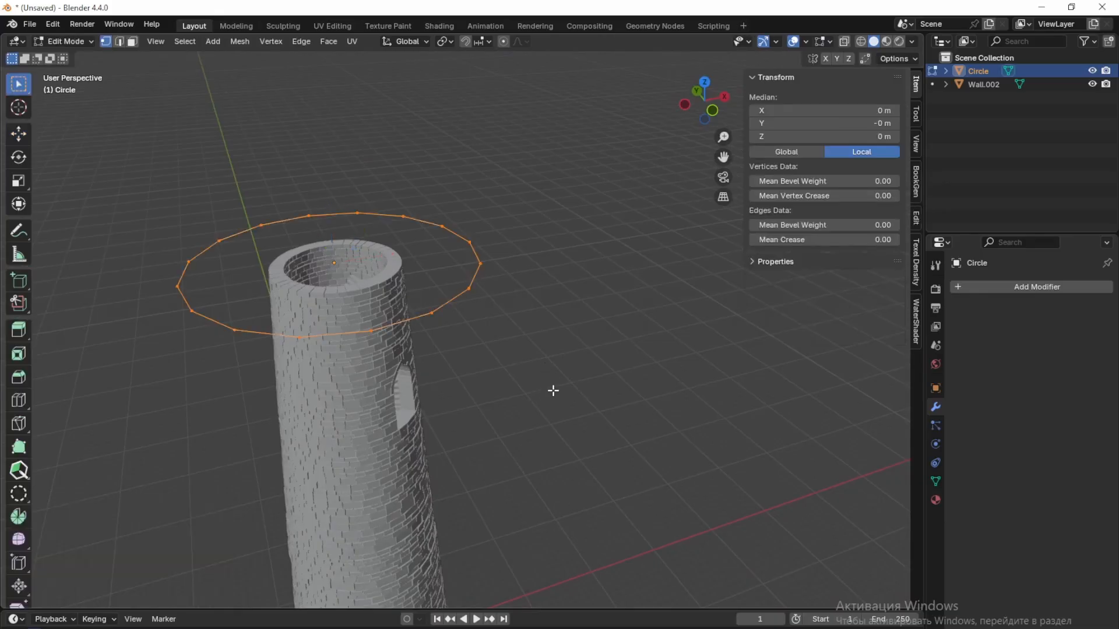
key("e")
key("s")
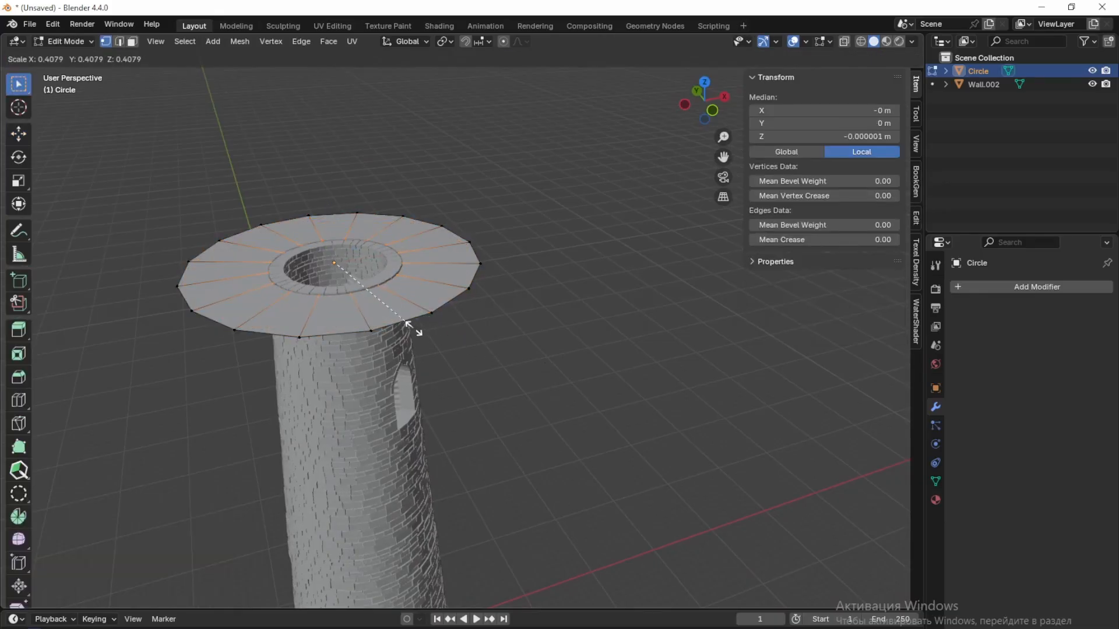
left_click(413, 328)
mouse_move(413, 328)
middle_mouse_down()
mouse_move(392, 407)
mouse_move(362, 399)
mouse_move(445, 350)
mouse_move(425, 335)
middle_mouse_up()
left_click(501, 362)
Step: Extrude the ring's outer edge loop about 1.45 m up along Z
left_click(410, 323, "alt")
key("e")
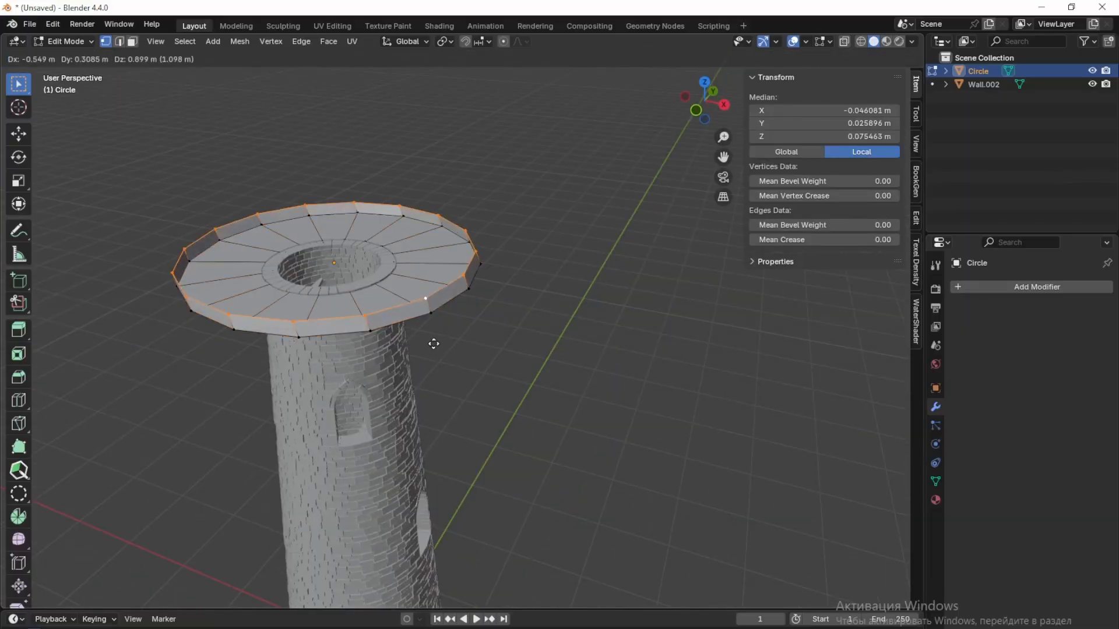
right_click(432, 344)
scroll(434, 529, "down", 3)
left_click_drag(384, 249, 385, 237)
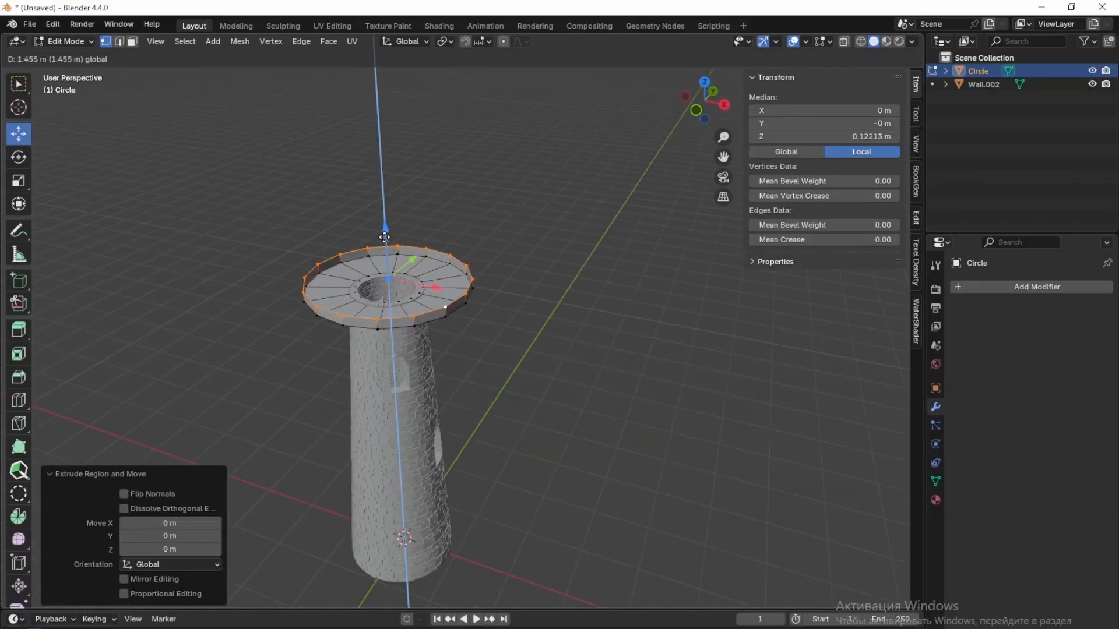
scroll(495, 447, "up", 3)
middle_click_drag(495, 446, 535, 444)
Step: Extrude the raised outer edge loop inward, scaled by 0.481, to form the platform's upper surface
key("e")
key("s")
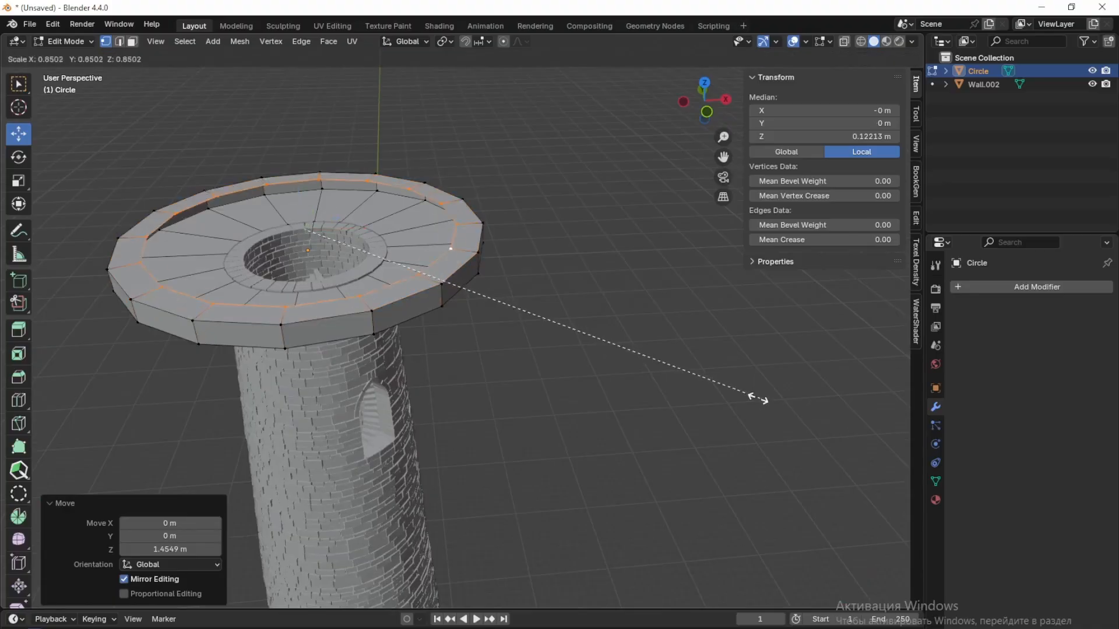
left_click(558, 341)
middle_click_drag(557, 341, 815, 352)
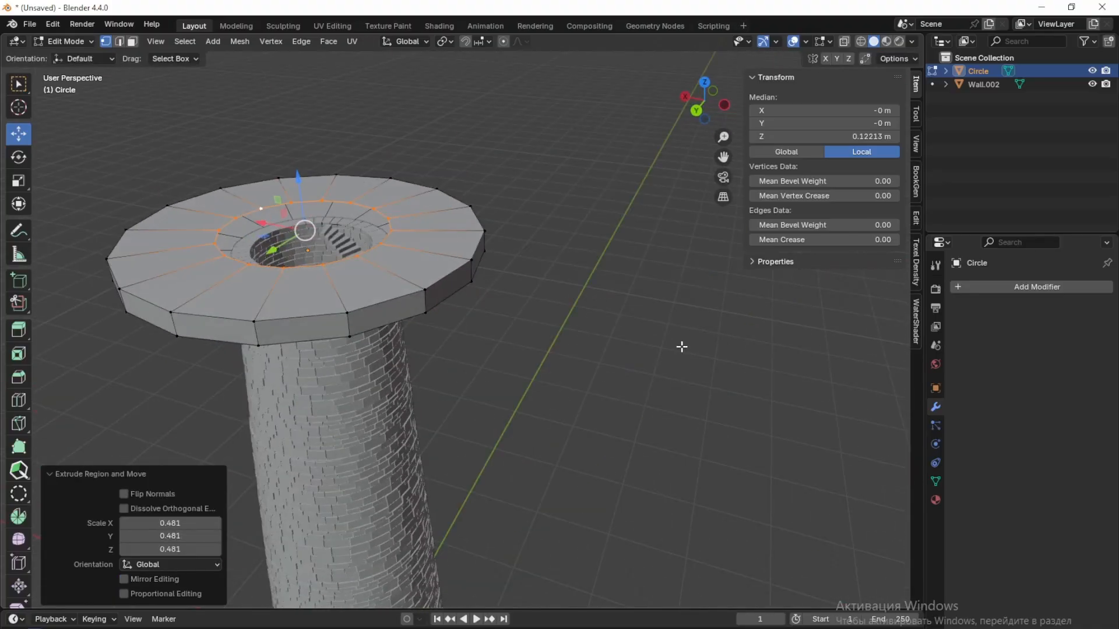
left_click(516, 274)
Step: Select the platform's whole linked mesh and lower it about 1.54 m along Z
left_click(424, 300)
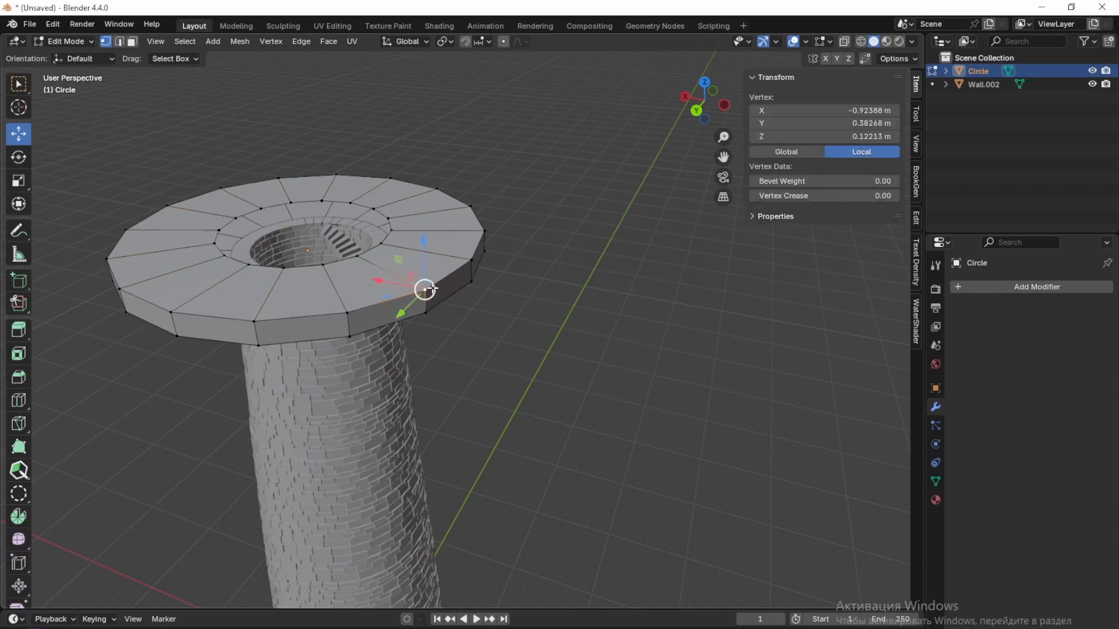
key("ctrl+l")
key("g")
key("z")
left_click_drag(297, 212, 299, 223)
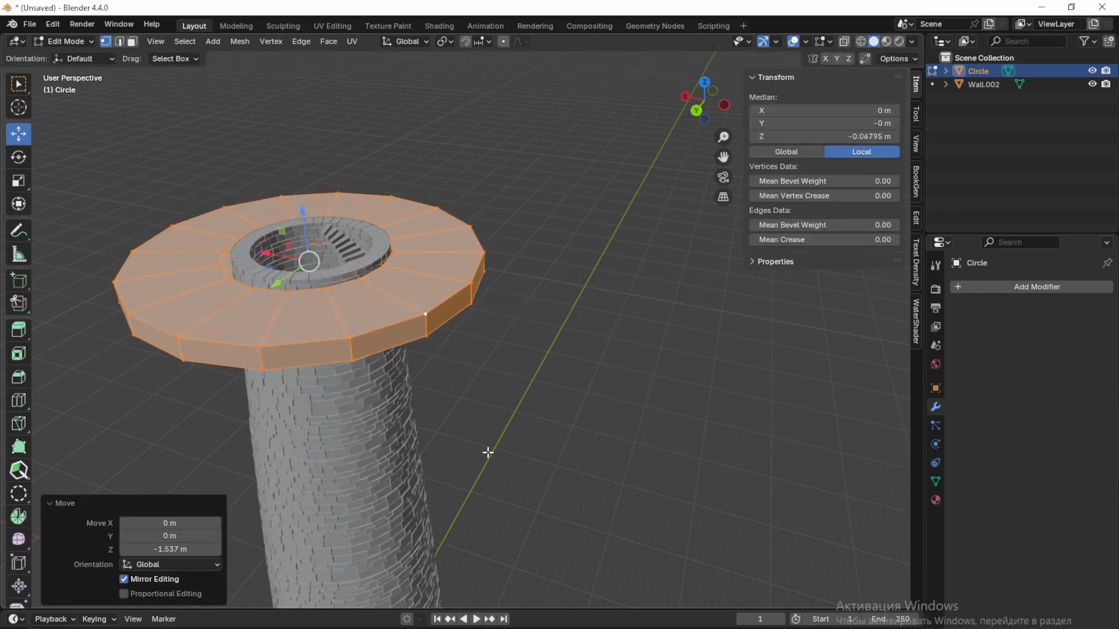
middle_click_drag(487, 452, 608, 437)
Step: Move the platform's upper inner edge loop about -0.60 m along Y and scale it to fit the tower's rim
left_click(427, 383)
middle_click_drag(427, 383, 515, 451, "shift")
scroll(515, 450, "up", 3)
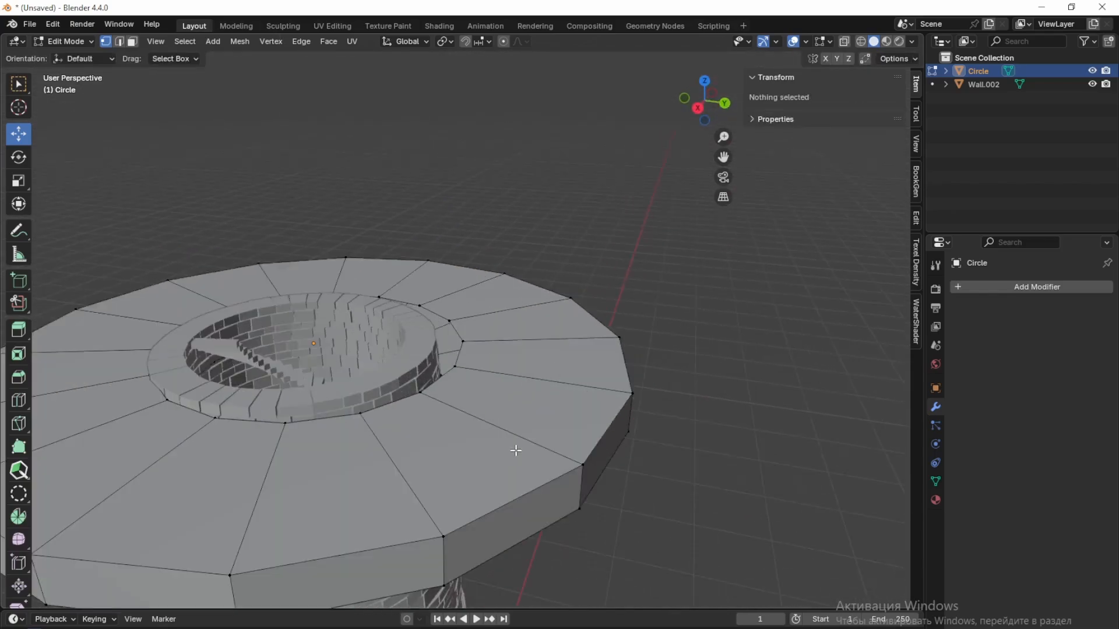
left_click(397, 402, "alt")
left_click_drag(351, 352, 336, 352)
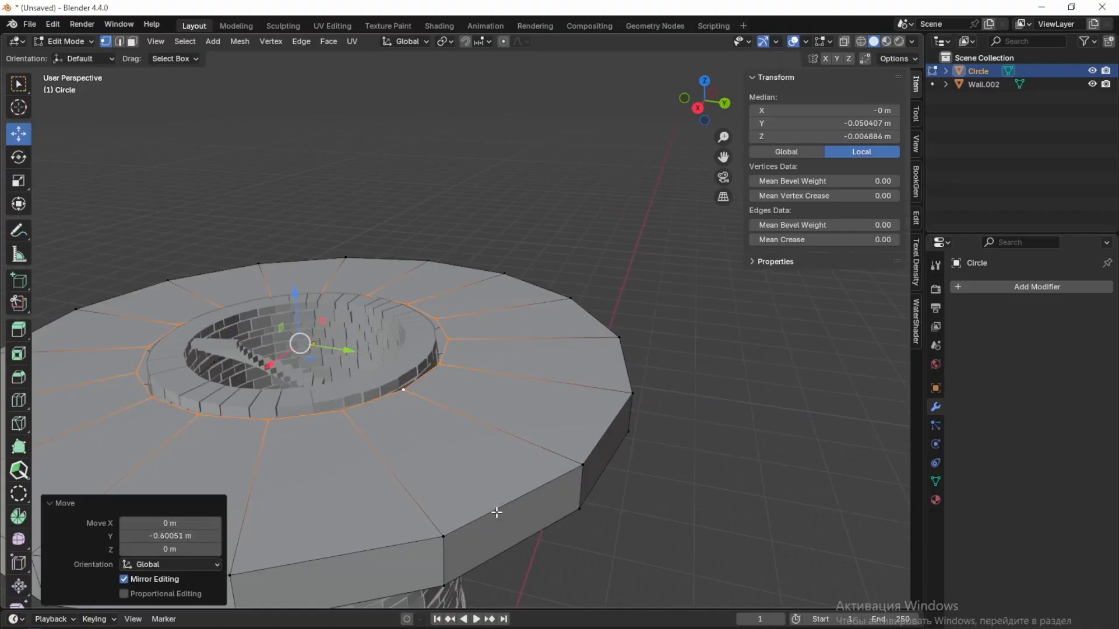
key("s")
left_click(475, 494)
middle_click_drag(525, 522, 622, 500)
Step: Raise the platform object along Z to about 50.58 m
key("Tab")
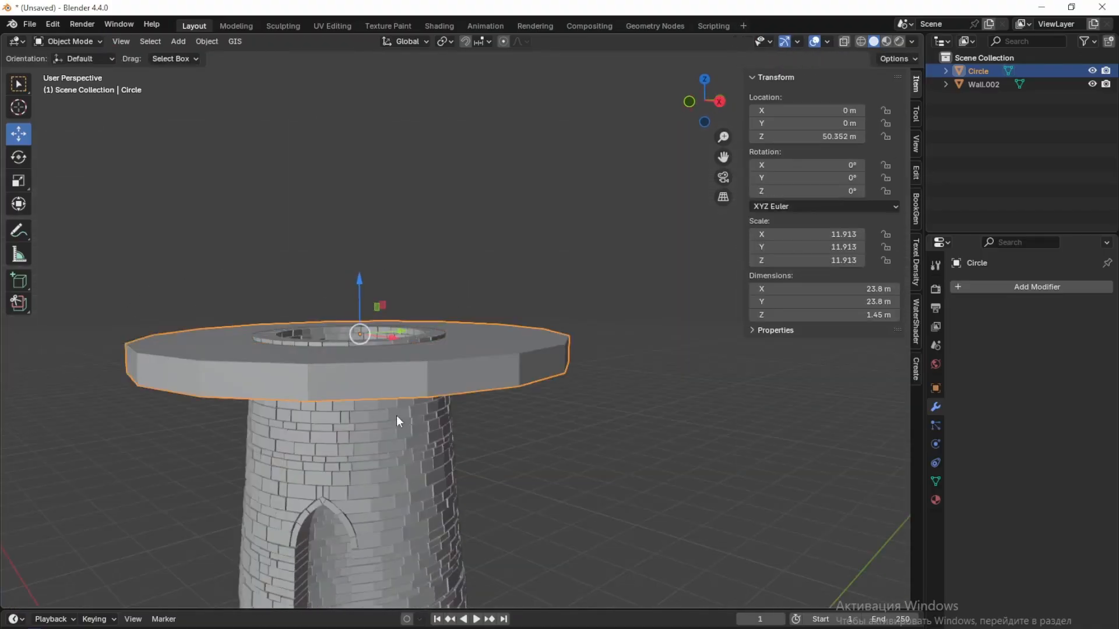
left_click_drag(359, 300, 360, 300)
left_click(519, 456)
middle_click_drag(519, 456, 557, 477)
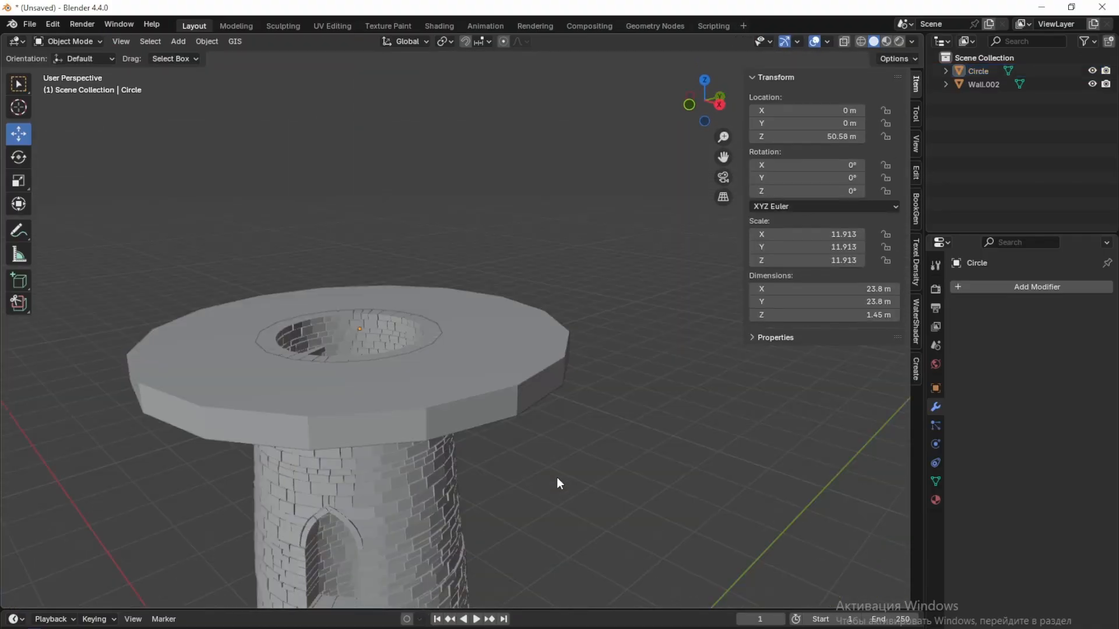
Step: Add a second 16-vertex mesh circle and place it at about 51.34 m along Z, just above the platform
scroll(453, 407, "down", 2)
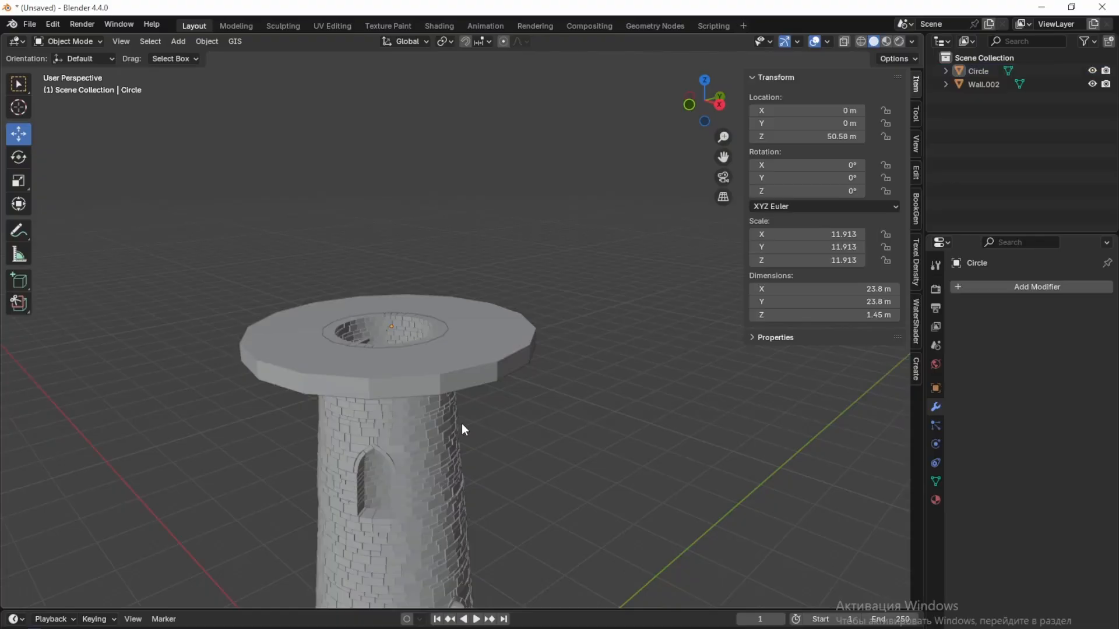
key("shift+a")
mouse_move(438, 399)
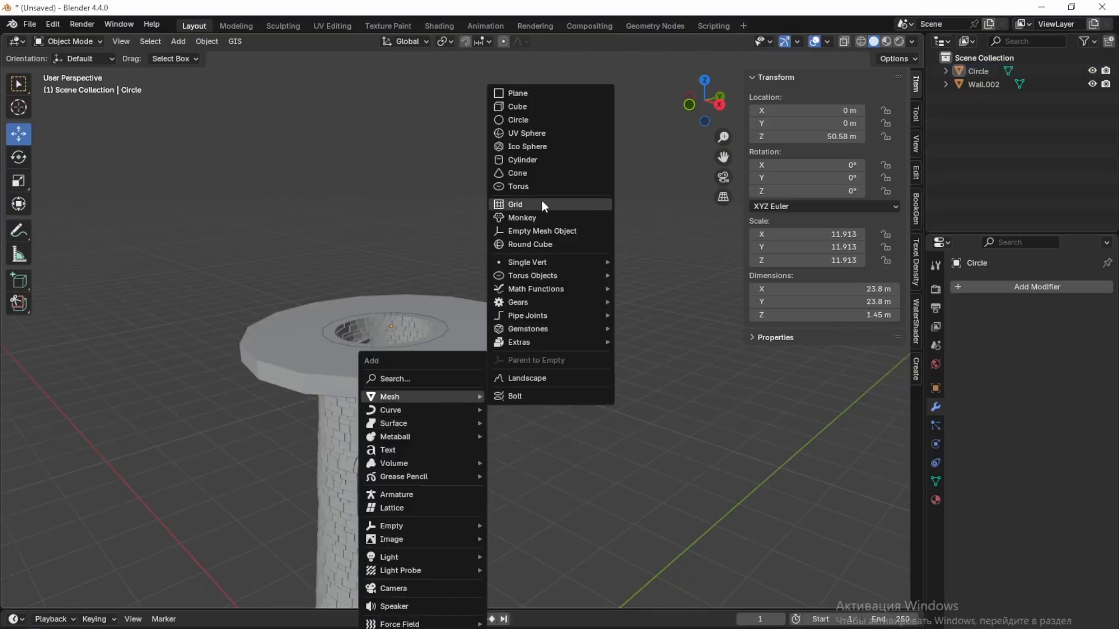
left_click(516, 120)
scroll(502, 585, "down", 2)
key("g")
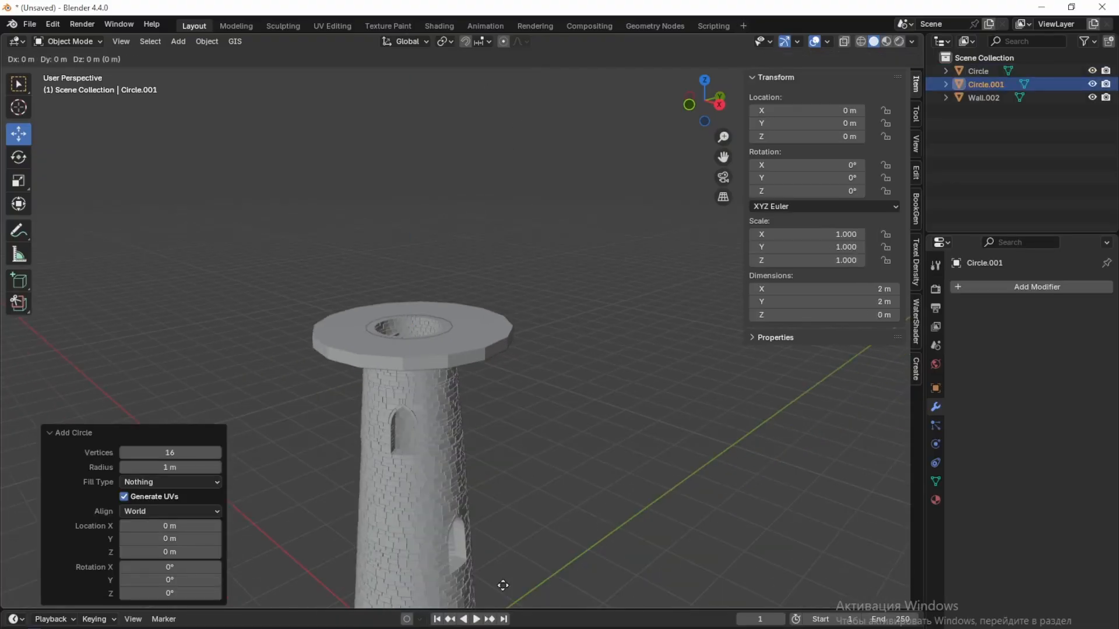
key("z")
left_click(501, 210)
scroll(480, 333, "up", 2)
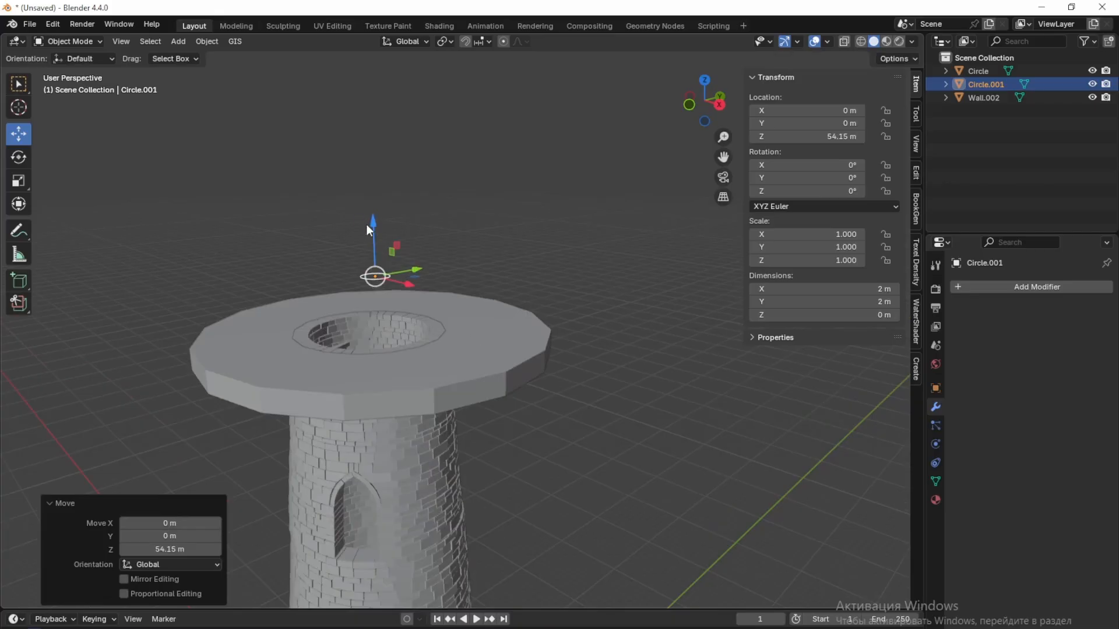
key("g")
key("z")
left_click(400, 381)
Step: Scale the new circle to about 22.9 m across, just inside the platform's outer edge
key("s")
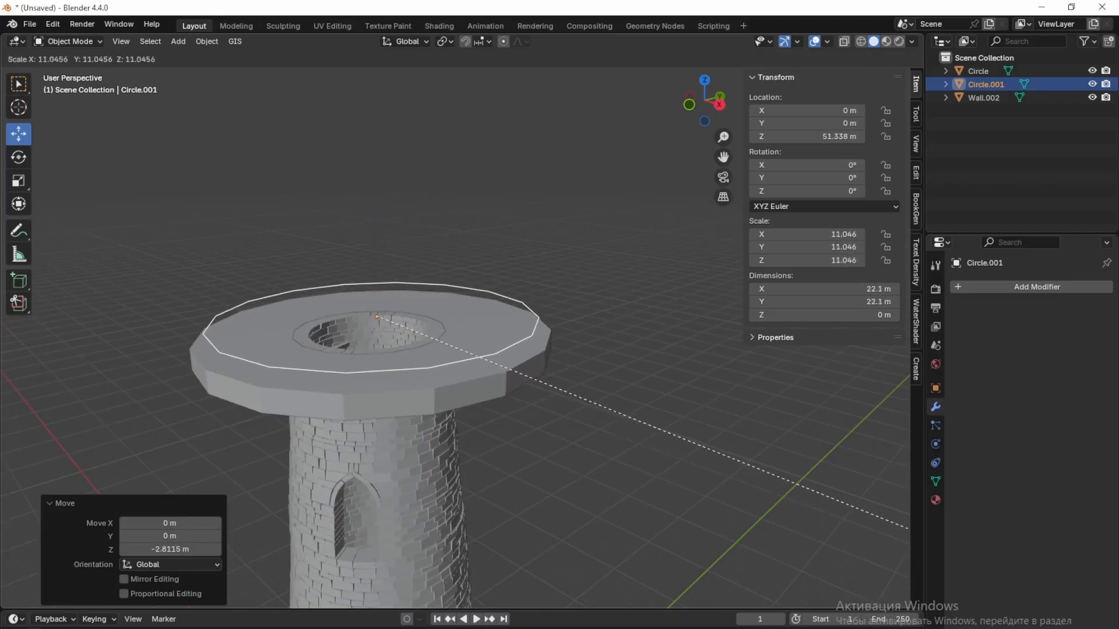
left_click(722, 454)
middle_click_drag(465, 506, 485, 524)
scroll(484, 524, "down", 2)
key("KP_7")
key("s")
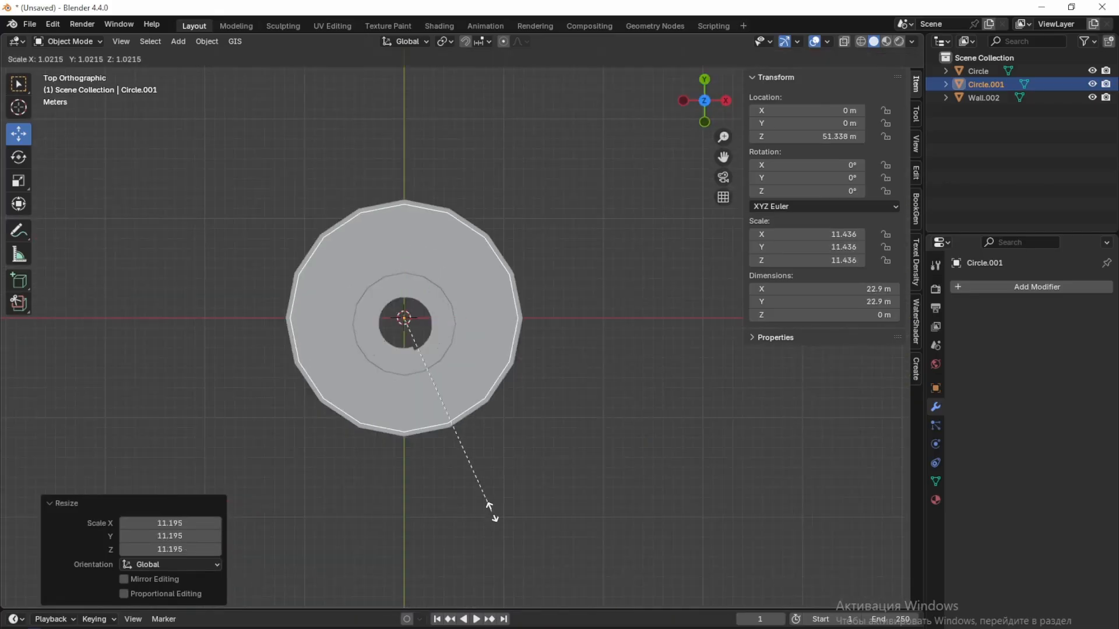
left_click(494, 518)
Step: Lower the new circle about 0.98 m along Z into the platform
key("KP_1")
scroll(402, 302, "up", 2)
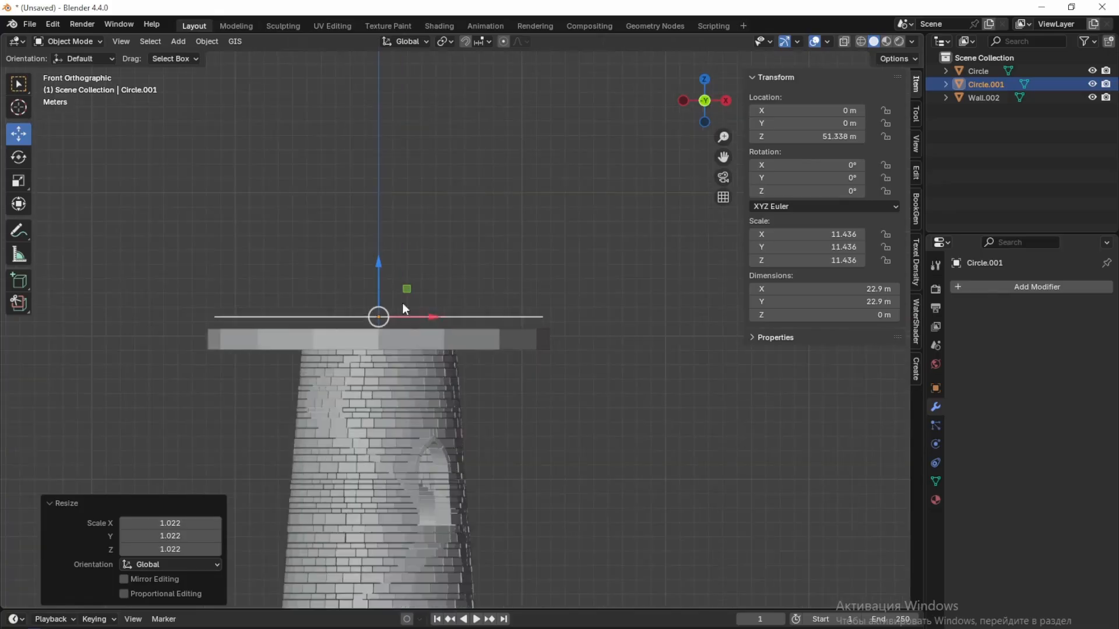
key("g")
key("z")
left_click(373, 297)
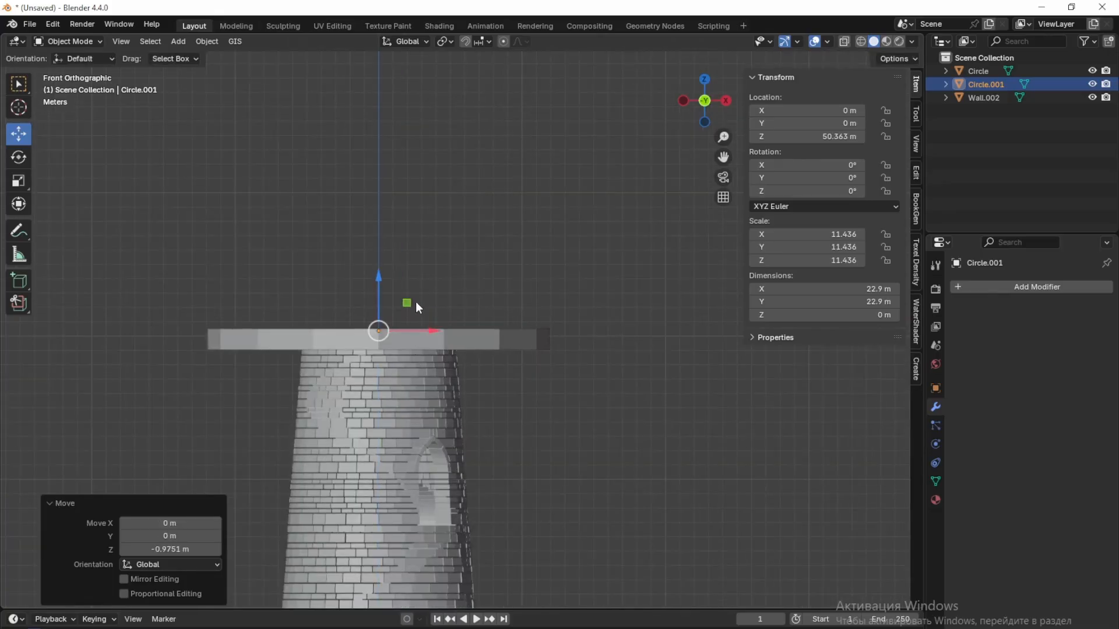
Step: Extrude the new circle about 6.18 m upward into a wall and divide it with three horizontal loop cuts
key("Tab")
key("e")
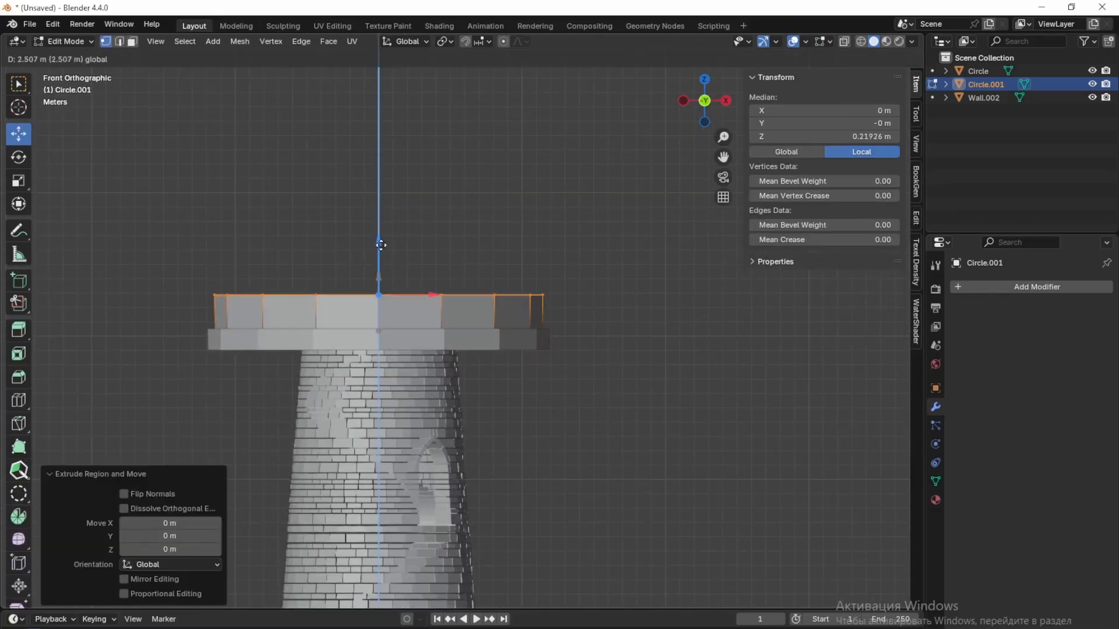
left_click(390, 198)
key("ctrl+r")
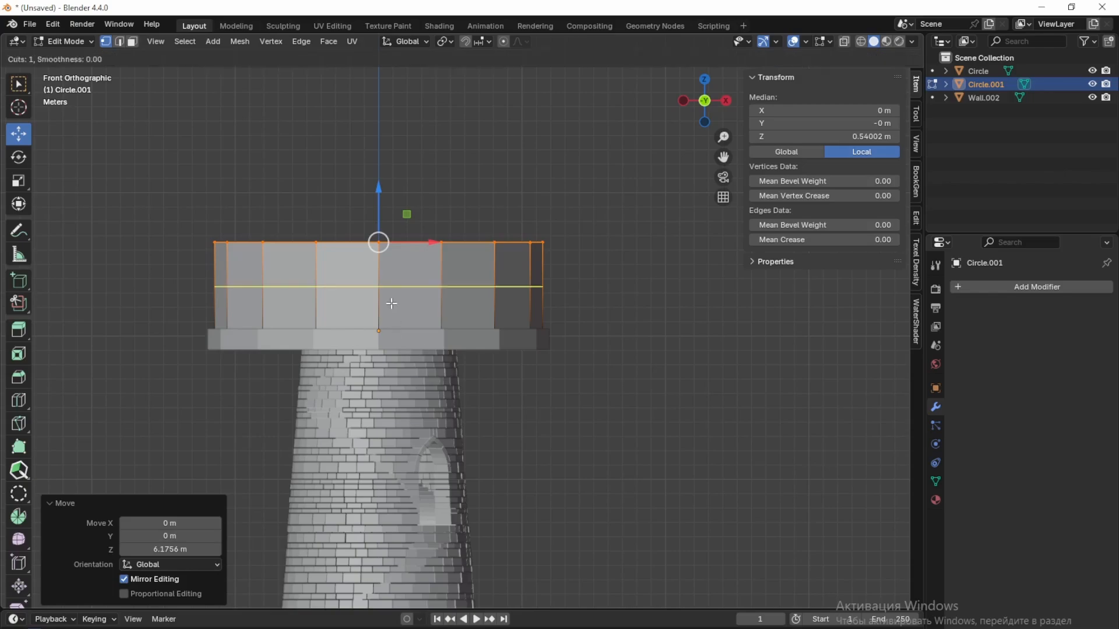
left_click(390, 303)
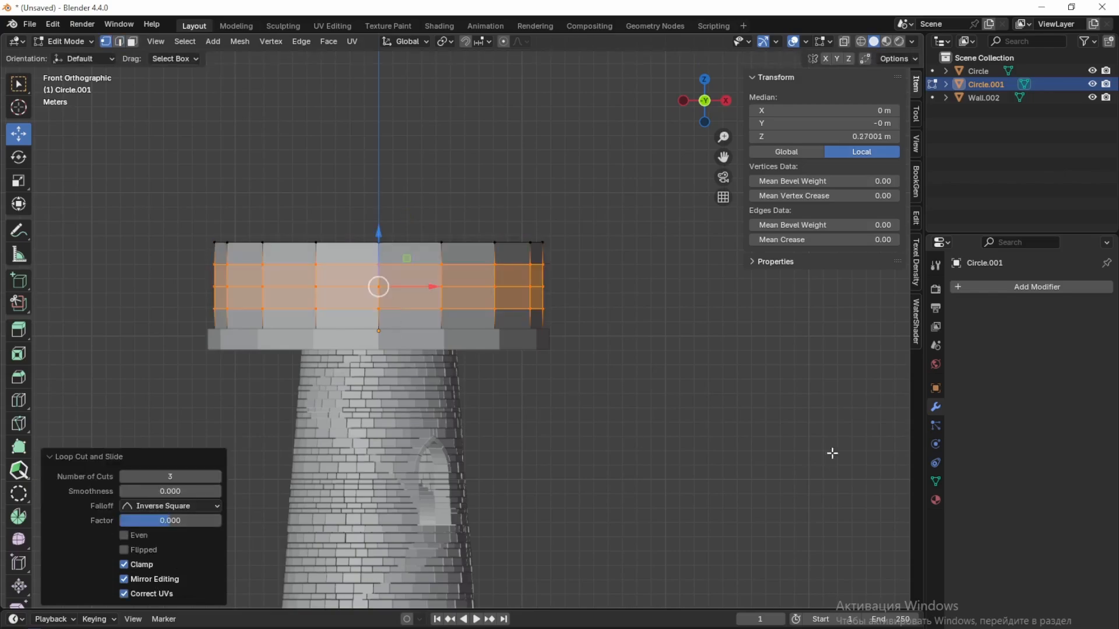
Step: Turn the circular wall into a railing with a Wireframe modifier, setting its thickness to about 0.031 m
left_click(1001, 289)
mouse_move(945, 274)
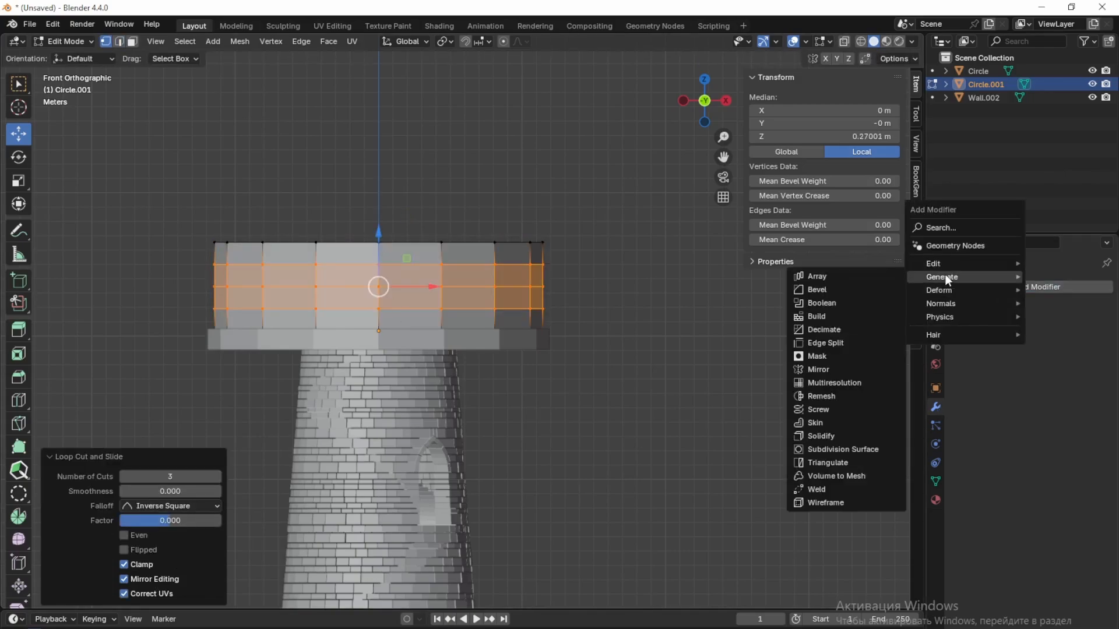
left_click(816, 500)
key("Tab")
middle_click_drag(628, 412, 573, 467)
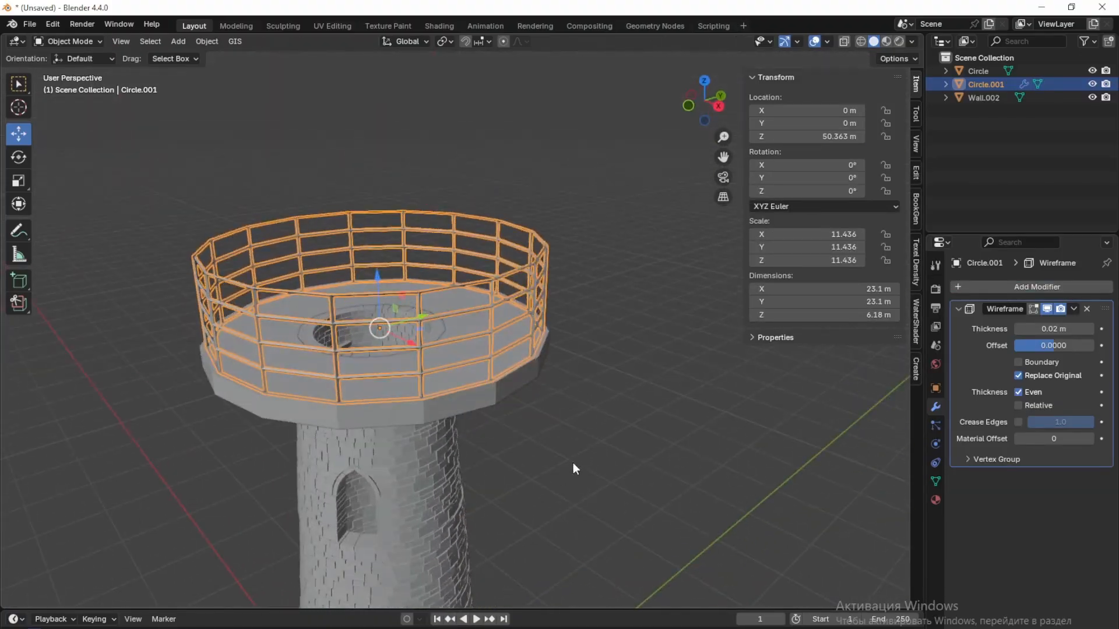
left_click(626, 496)
middle_click_drag(626, 496, 662, 494)
scroll(662, 494, "up", 3)
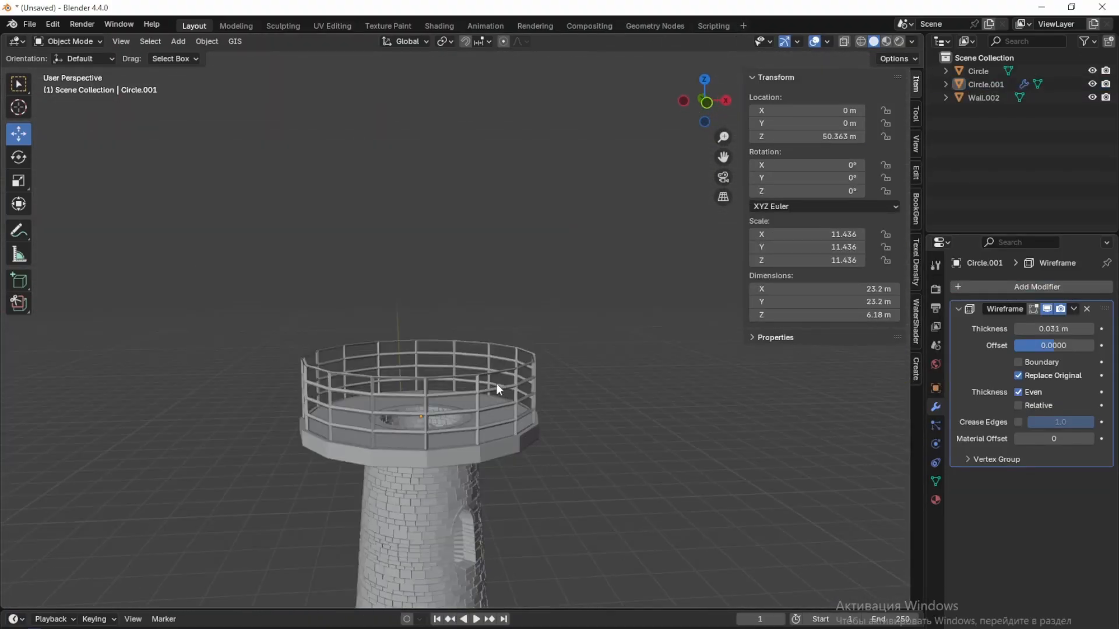
Step: Add a mesh cylinder with 8 vertices, a 1 m radius and a 2 m depth
key("shift+a")
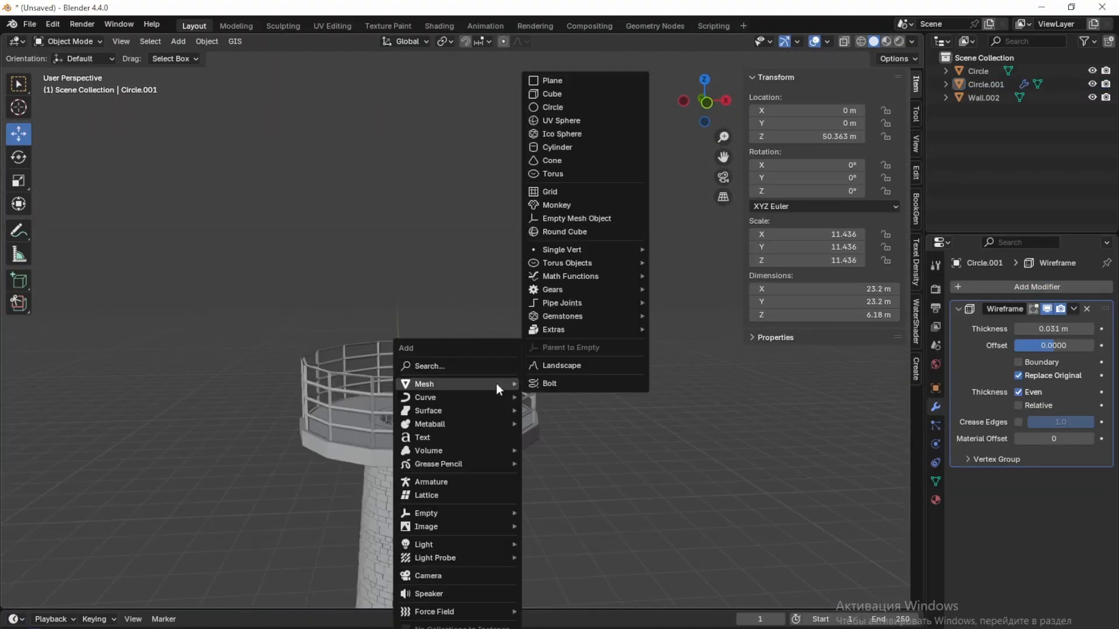
left_click(568, 149)
key("Return")
scroll(264, 460, "down", 6)
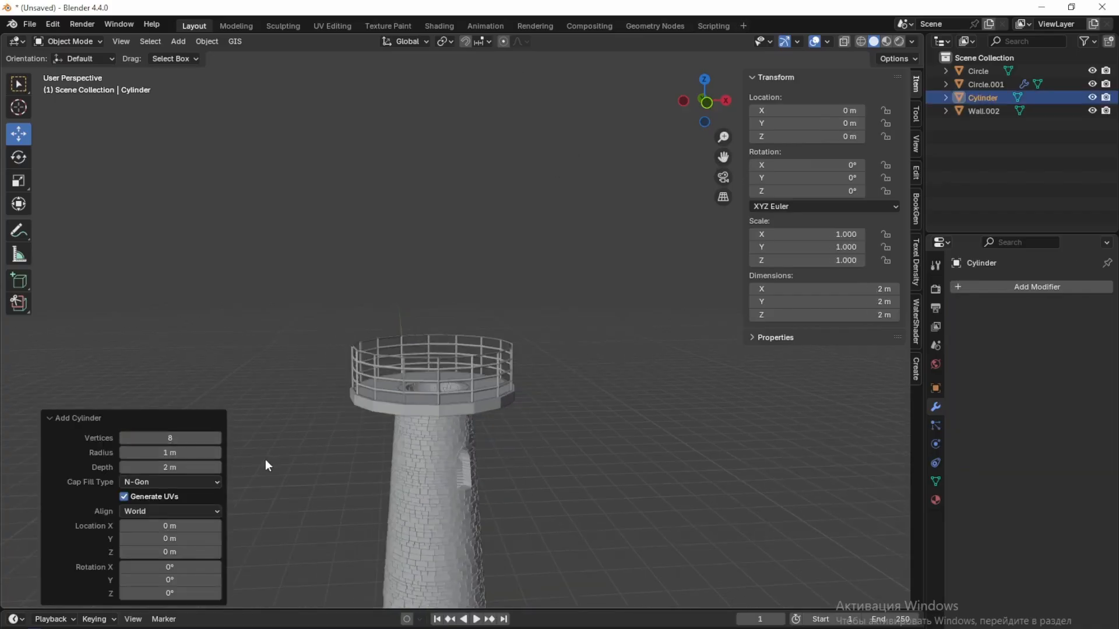
Step: Raise the cylinder along Z to about 55.57 m and scale it uniformly to about 11.7 m across
left_click_drag(449, 474, 458, 295)
scroll(527, 450, "up", 6)
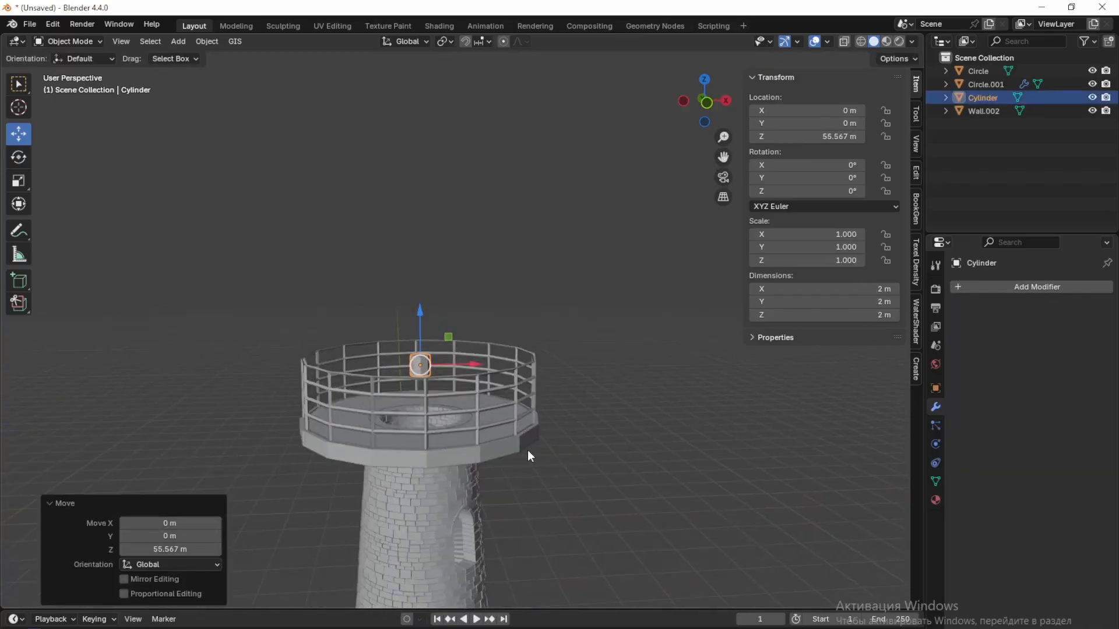
key("s")
left_click(232, 45)
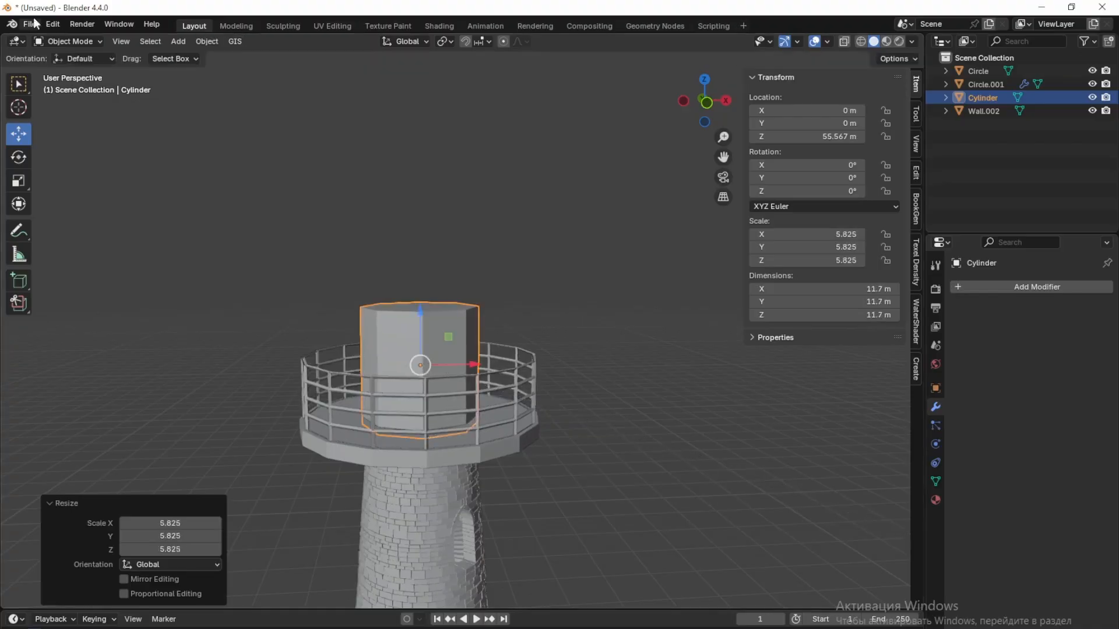
Step: Delete the top and bottom cap faces of the cylinder so it is an open octagonal wall
scroll(547, 351, "down", 4)
middle_click_drag(705, 303, 630, 330)
scroll(542, 342, "up", 5)
key("Tab")
middle_click_drag(680, 364, 672, 392)
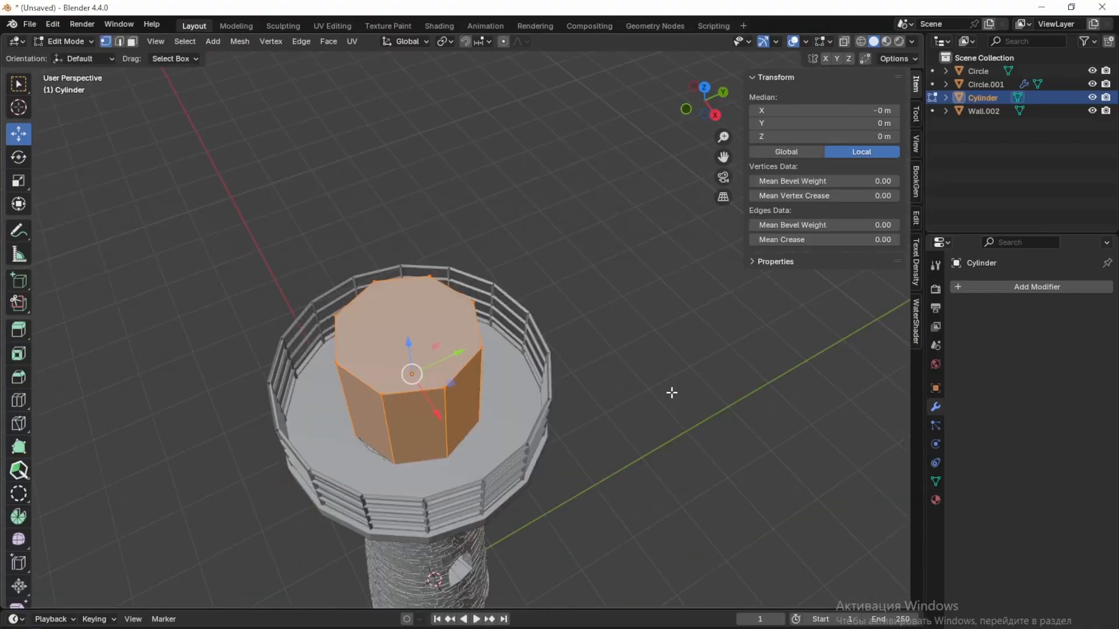
left_click(418, 339)
key("x")
left_click(615, 372)
middle_click_drag(614, 371, 537, 383)
key("x")
left_click(572, 375)
Step: Scale the open cylinder uniformly by about 1.2 to roughly 14.1 m across, around the stair opening
scroll(616, 532, "up", 5)
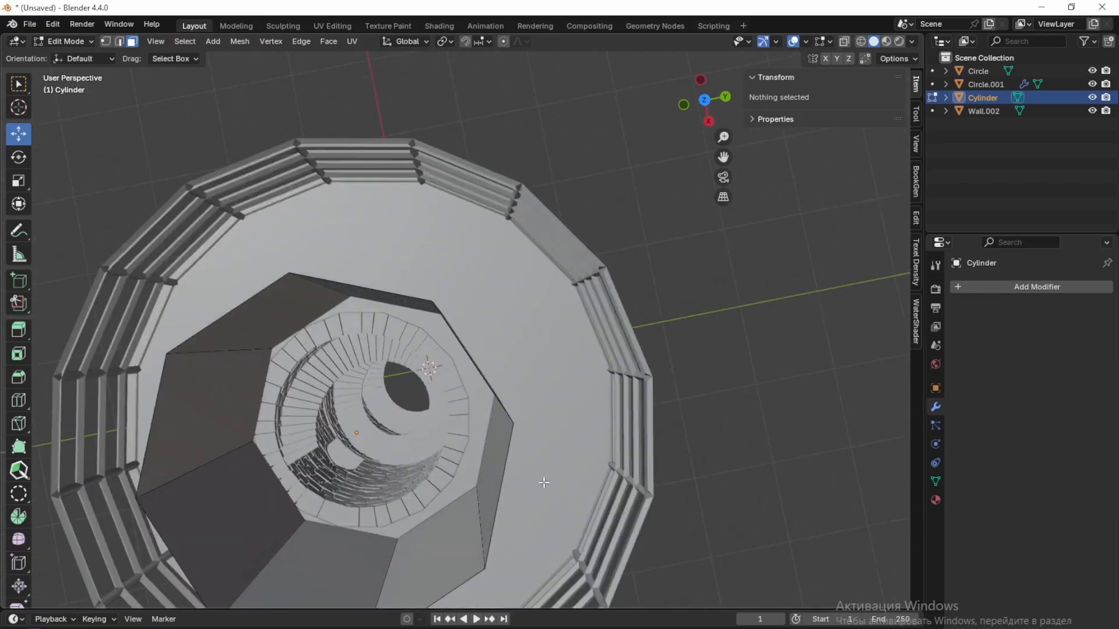
key("Tab")
key("s")
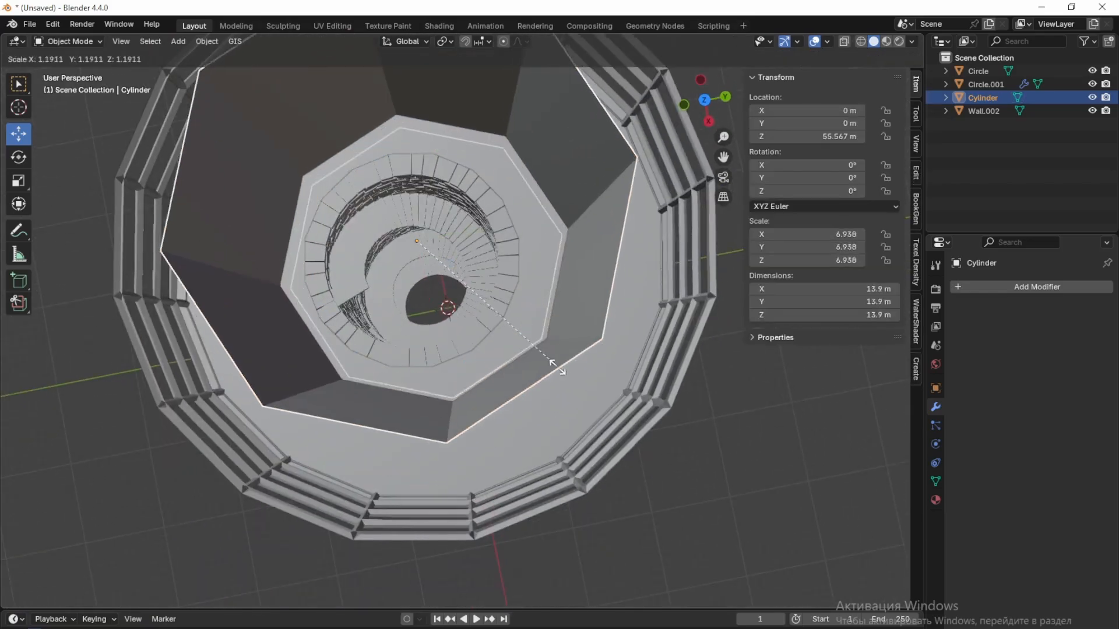
left_click(555, 366)
middle_click_drag(555, 366, 402, 306)
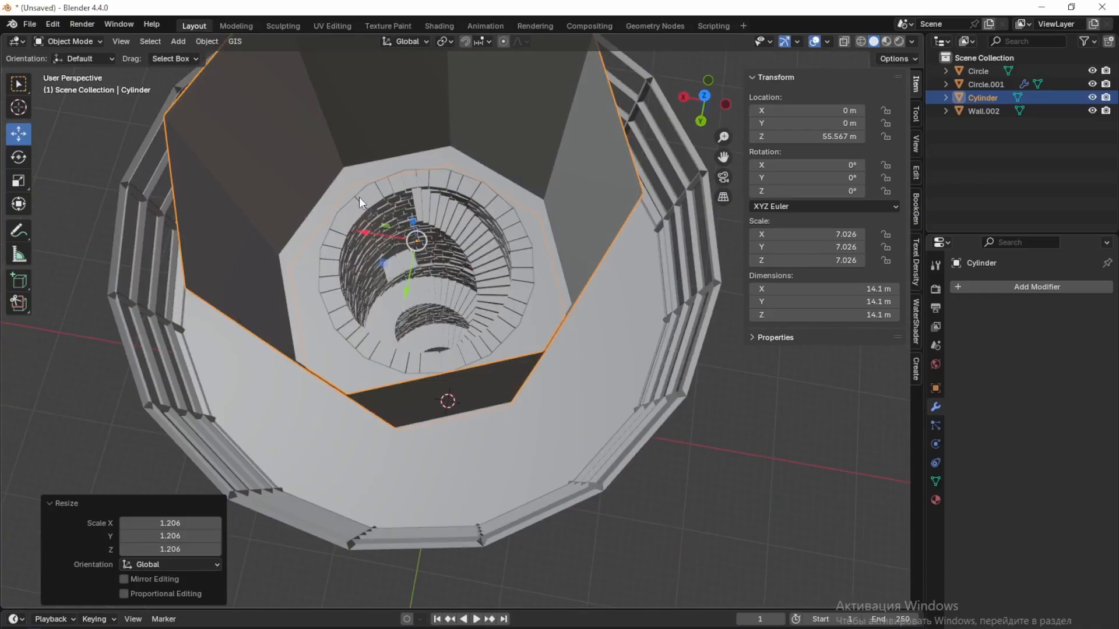
Step: Select the cylinder's vertical corner edges and bevel them with one segment about 0.035 m wide
middle_click_drag(281, 76, 432, 246)
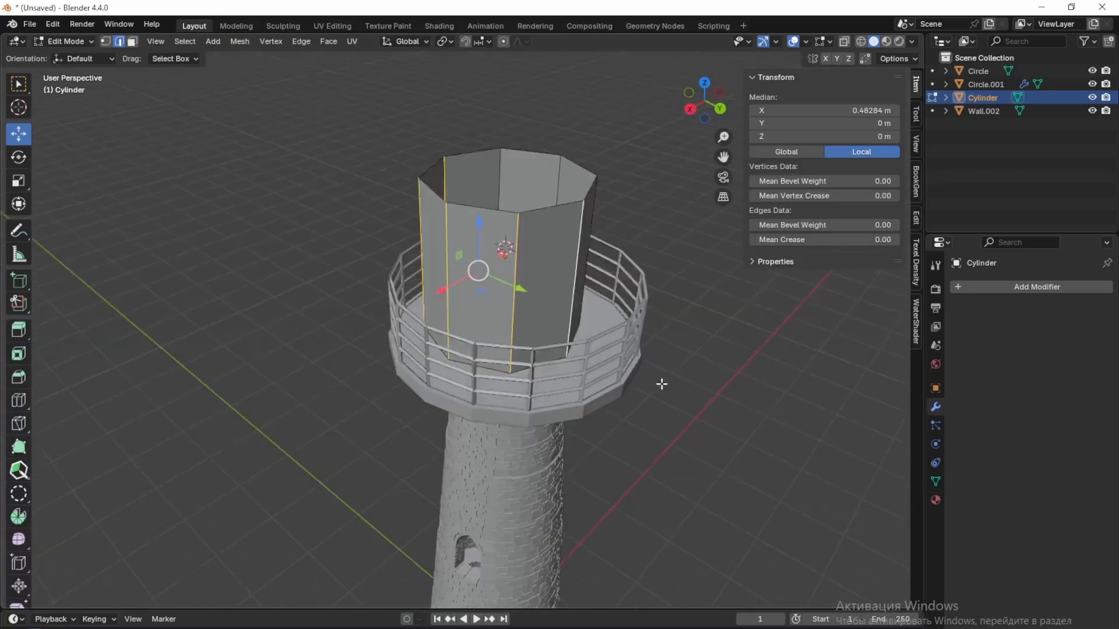
middle_click_drag(662, 382, 506, 275)
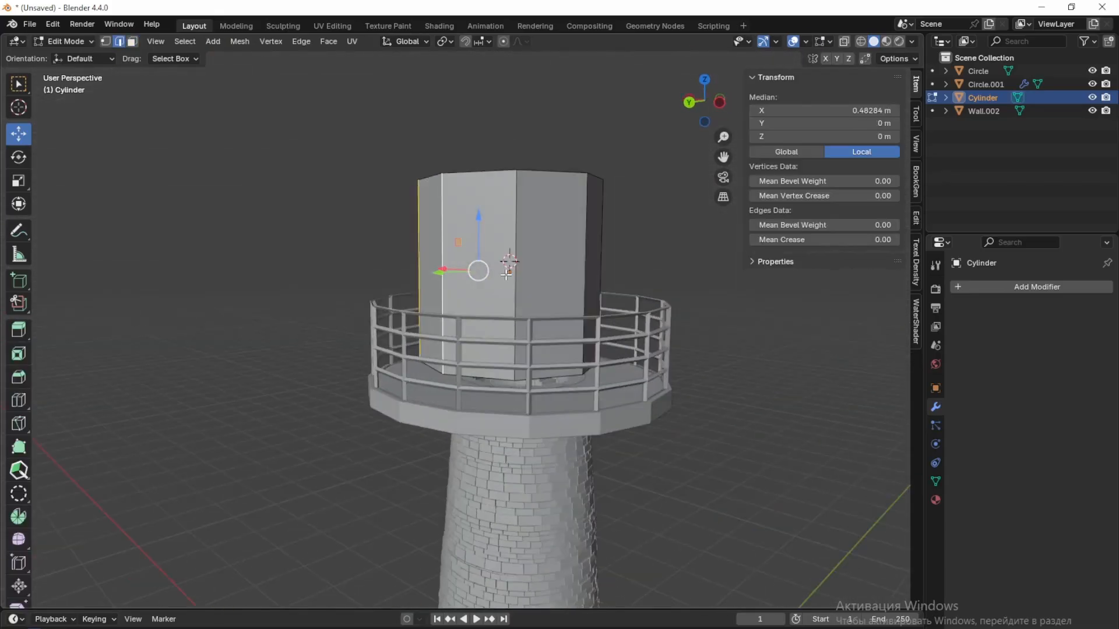
left_click(567, 255, "shift")
middle_click_drag(567, 255, 535, 280)
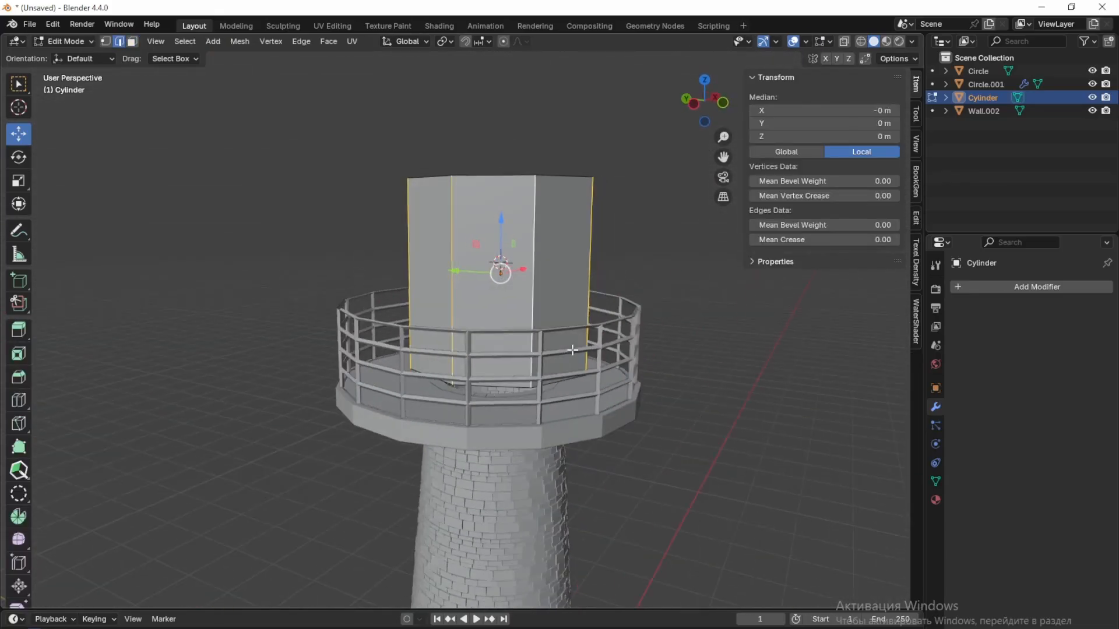
key("ctrl+b")
left_click(497, 262)
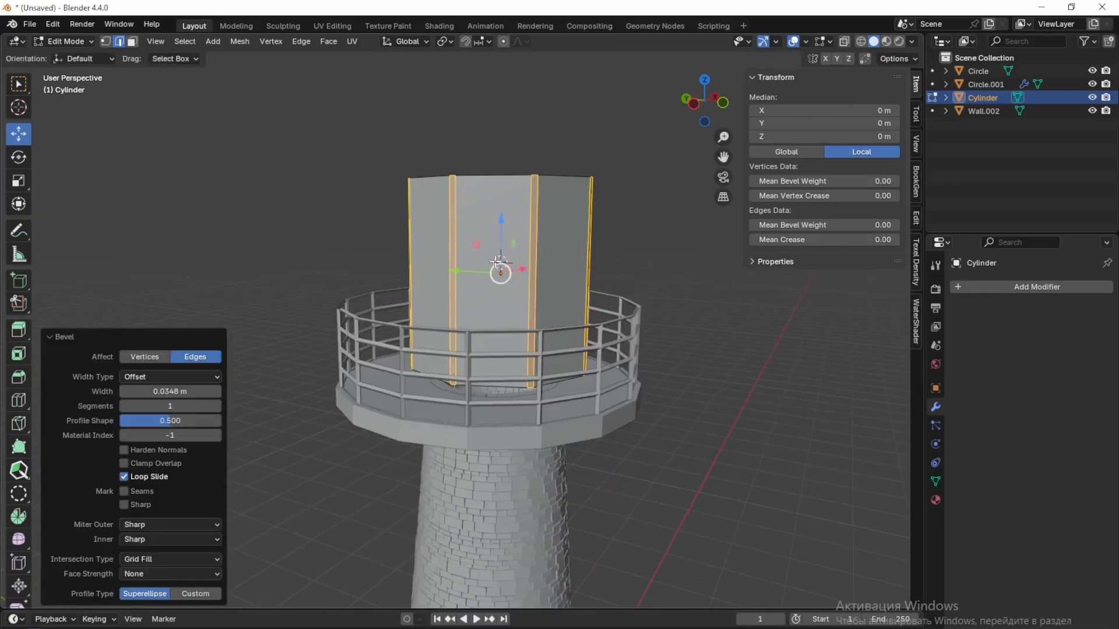
Step: Lower the cylinder along Z to about 57.01 m so its wall reaches the platform
key("alt+a")
key("Tab")
key("g")
key("z")
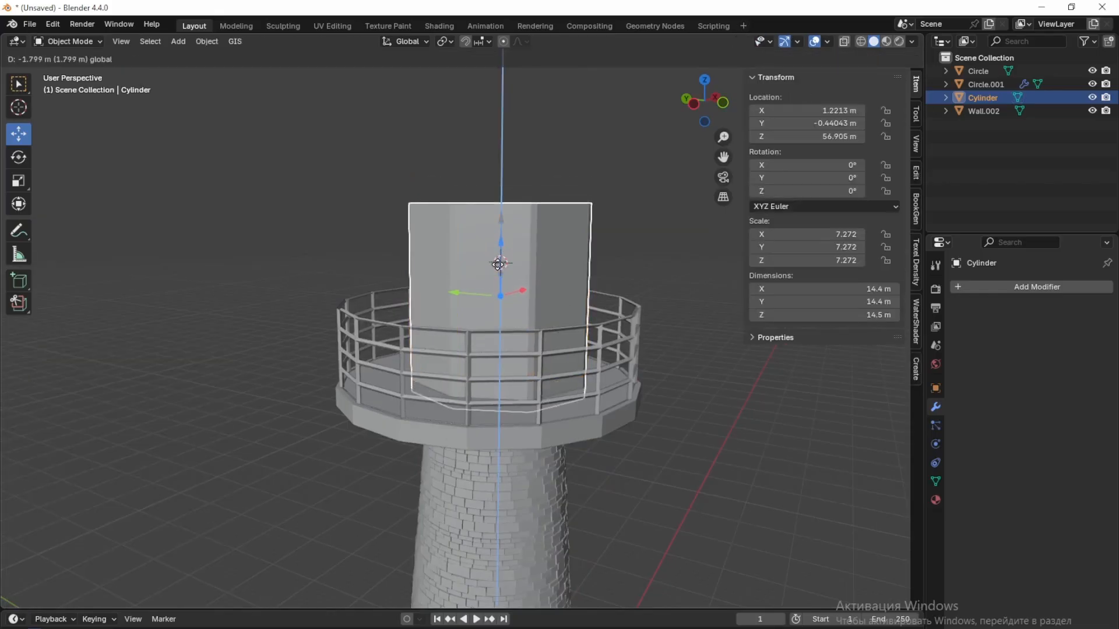
left_click(498, 264)
Step: Move the cylinder about 0.2 m in the negative X direction, toward the platform's centre
middle_click_drag(642, 359, 528, 571)
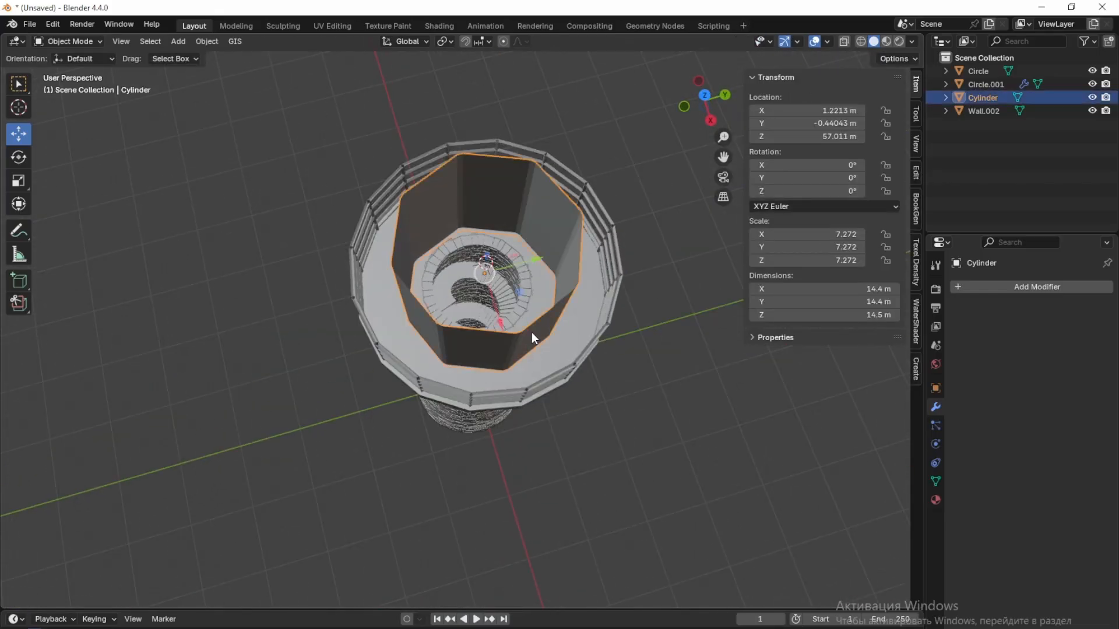
key("KP_7")
scroll(529, 305, "up", 4)
left_click_drag(555, 244, 550, 245)
scroll(616, 444, "down", 3)
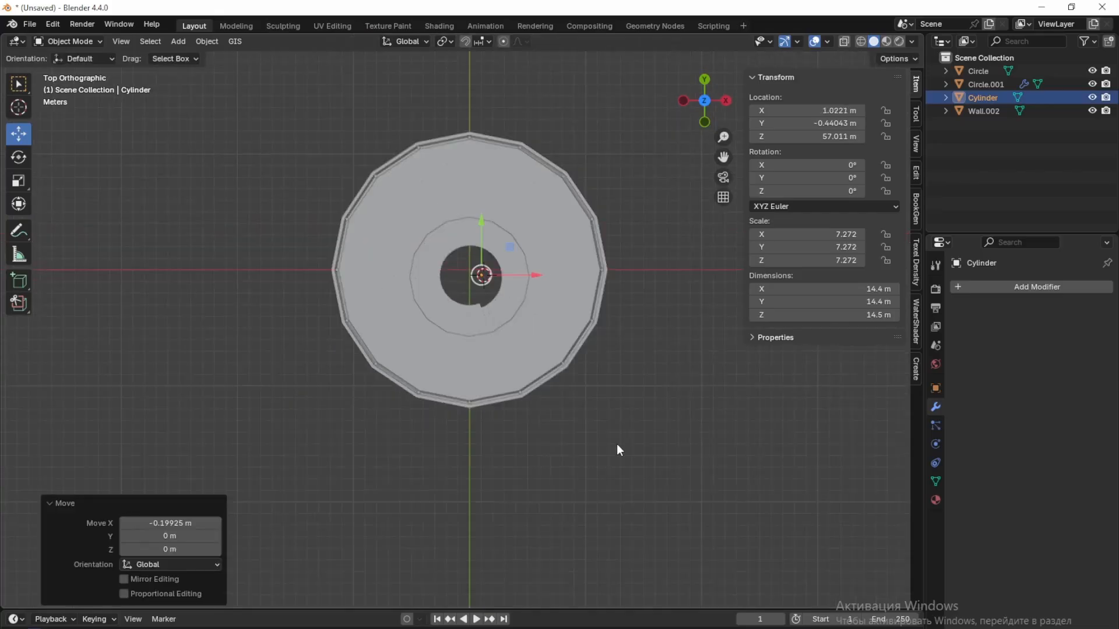
middle_click_drag(617, 444, 532, 284)
left_click_drag(531, 284, 563, 432)
middle_click_drag(563, 432, 571, 337)
Step: Add one horizontal loop cut around the cylinder and slide it above mid-height as the doorway's upper edge
key("Tab")
scroll(525, 331, "down", 2)
key("ctrl+r")
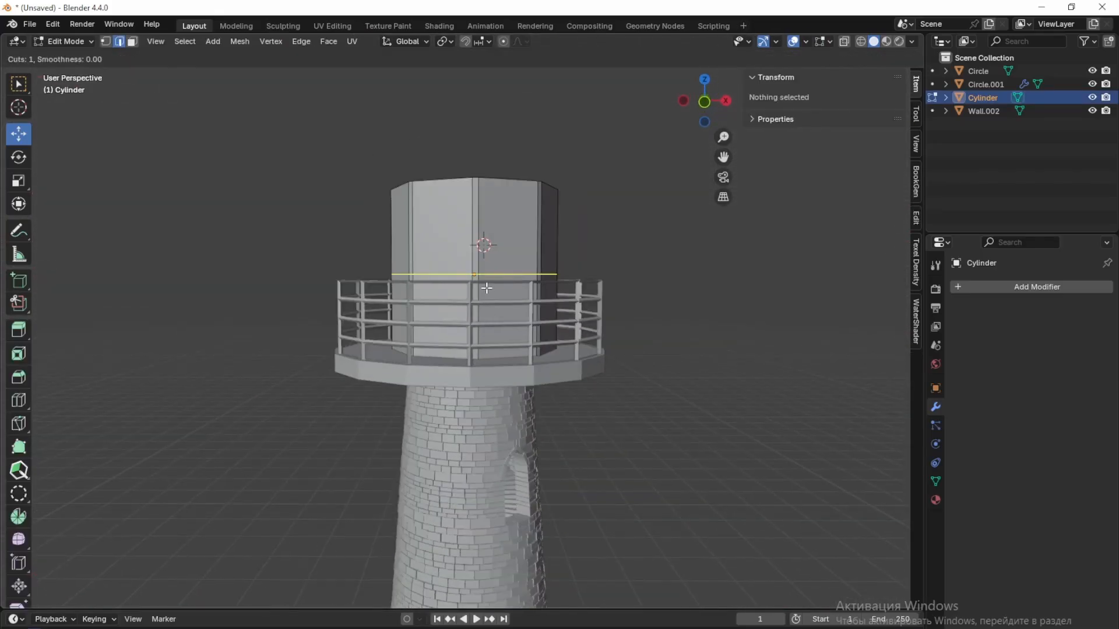
left_click(487, 262)
left_click(487, 222)
Step: Delete one wall face below the loop cut to open a doorway in the cylinder
middle_click_drag(640, 403, 646, 380)
key("3")
left_click(491, 325)
key("x")
left_click(600, 406)
Step: Add another horizontal loop cut to the cylinder and slide it close to the top rim
key("ctrl+r")
left_click(422, 232)
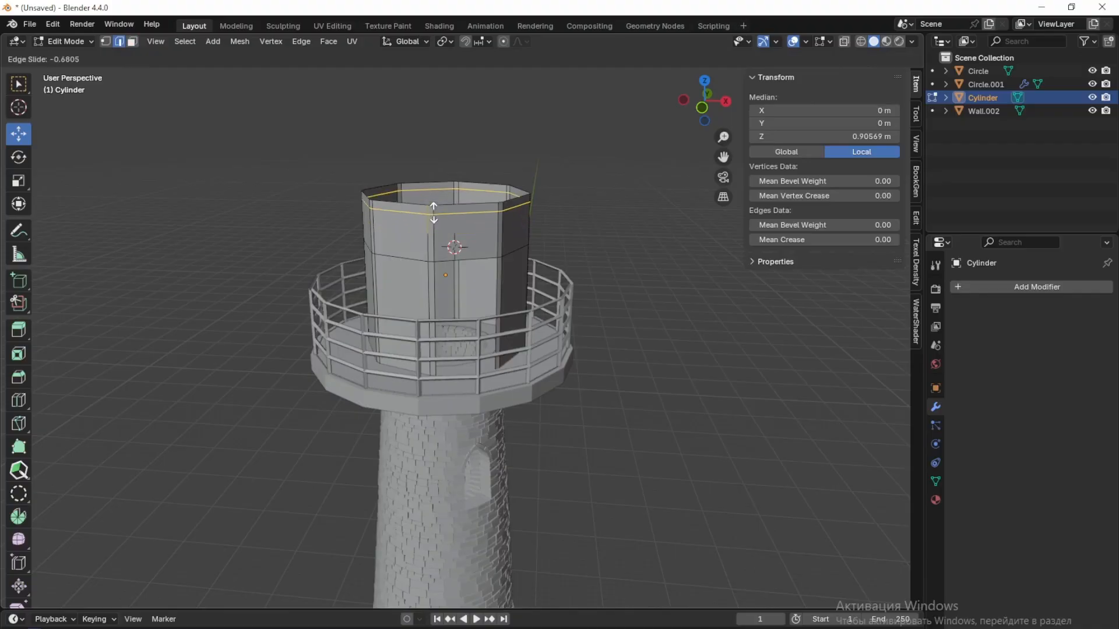
left_click(434, 212)
left_click(689, 249)
Step: Select the cylinder's top edge loop, scale it outward into a roof overhang and raise it slightly
left_click(469, 206, "alt")
middle_click_drag(548, 371, 575, 360)
key("s")
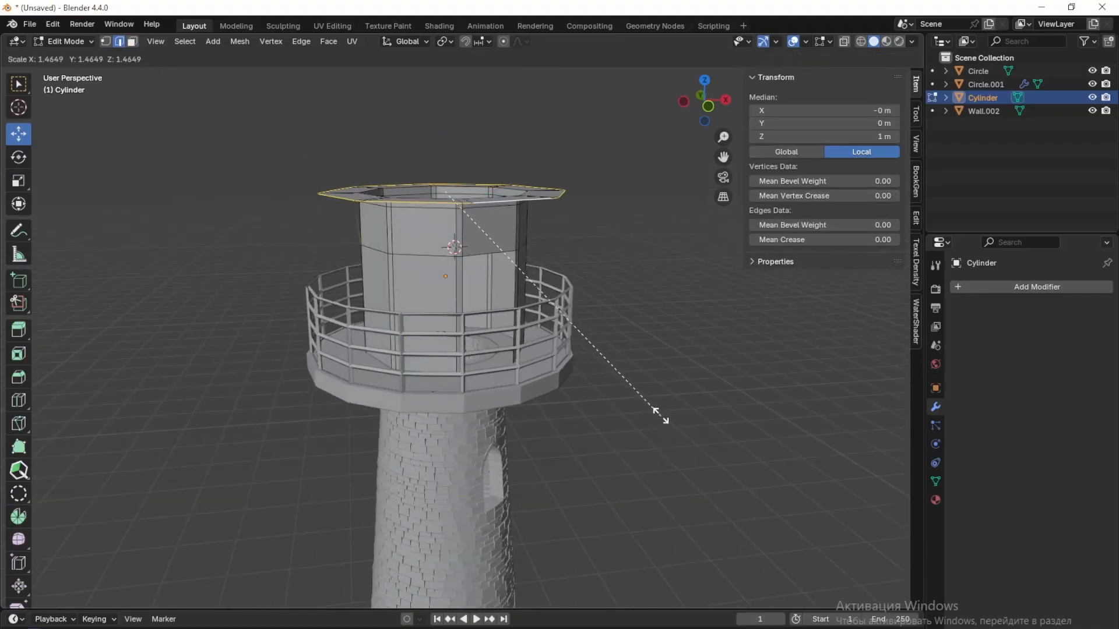
left_click(647, 397)
left_click_drag(444, 156, 445, 150)
middle_click_drag(557, 340, 594, 337)
Step: Extrude the overhang's outer edge loop about 6.54 m upward and shrink it to form a conical roof
key("e")
right_click(594, 335)
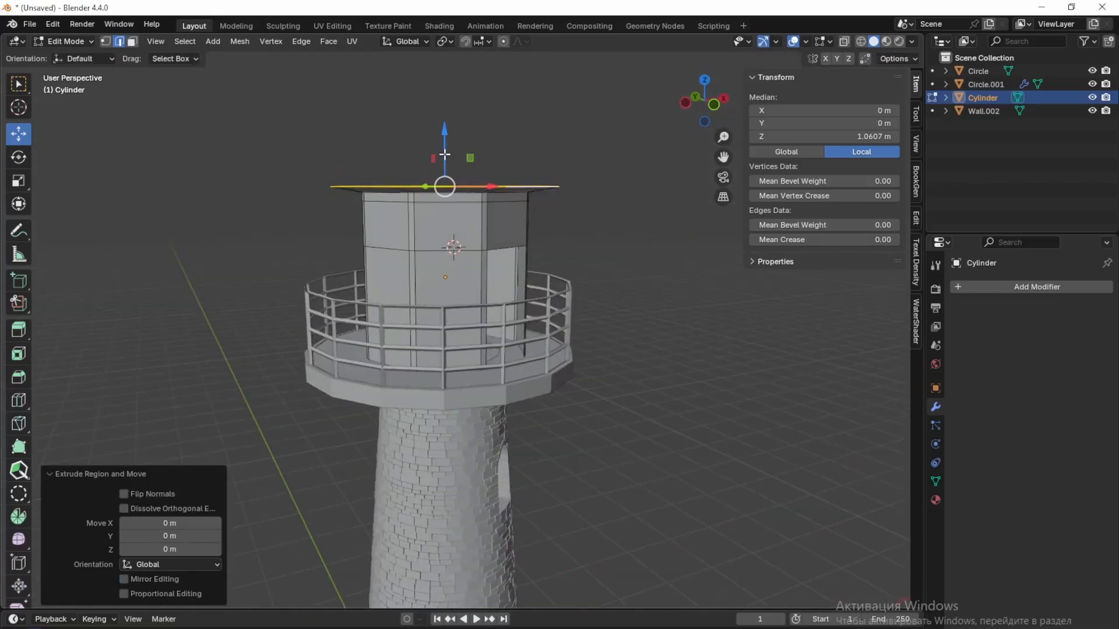
left_click_drag(444, 132, 448, 69)
middle_click_drag(448, 68, 744, 585)
key("s")
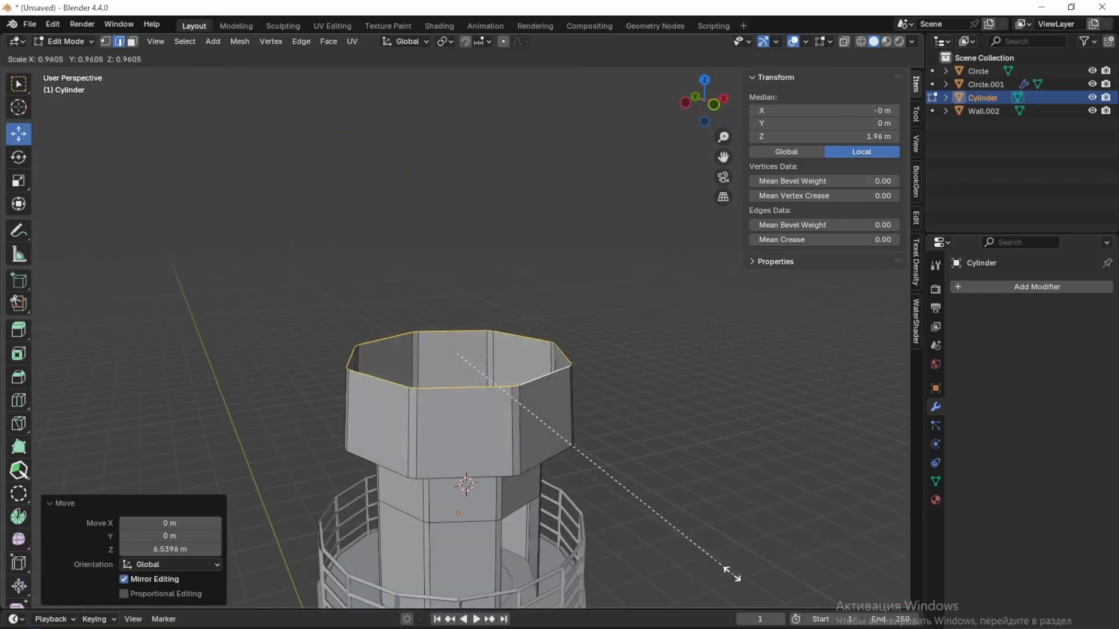
left_click(483, 402)
middle_click_drag(482, 402, 513, 262)
Step: Extrude the roof's top edge loop about 1.43 m upward into a neck and widen the new upper ring
key("e")
right_click(512, 259)
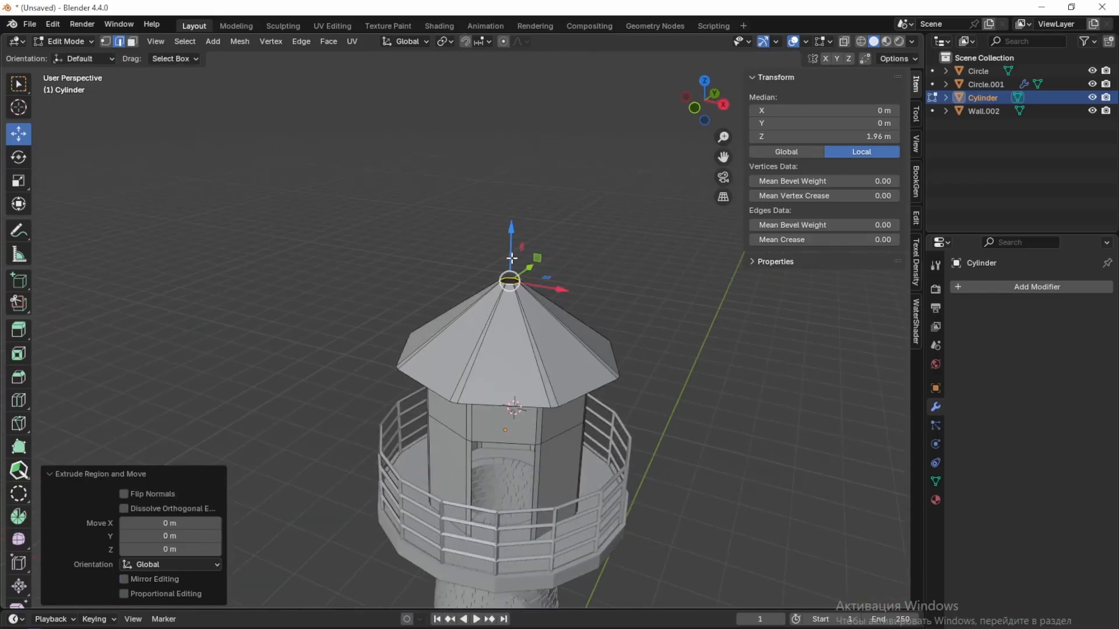
left_click_drag(513, 256, 511, 238)
key("g")
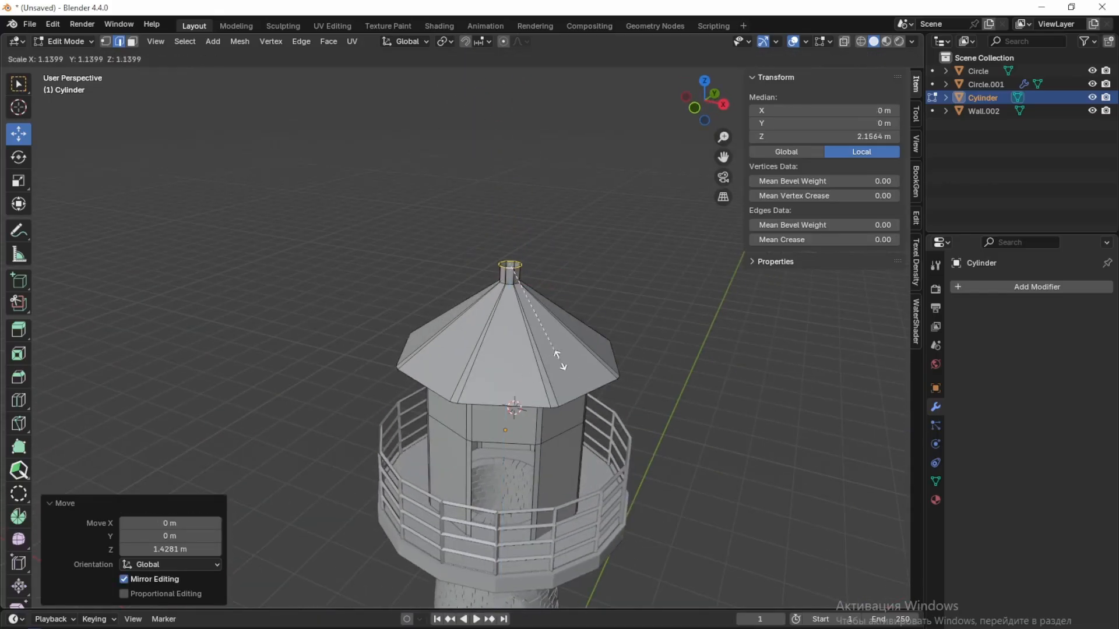
left_click(611, 397)
Step: Extrude the widened ring upward to form a collar above the roof's neck
key("e")
right_click(600, 384)
left_click_drag(514, 242, 513, 210)
key("e")
right_click(705, 425)
key("s")
right_click(617, 343)
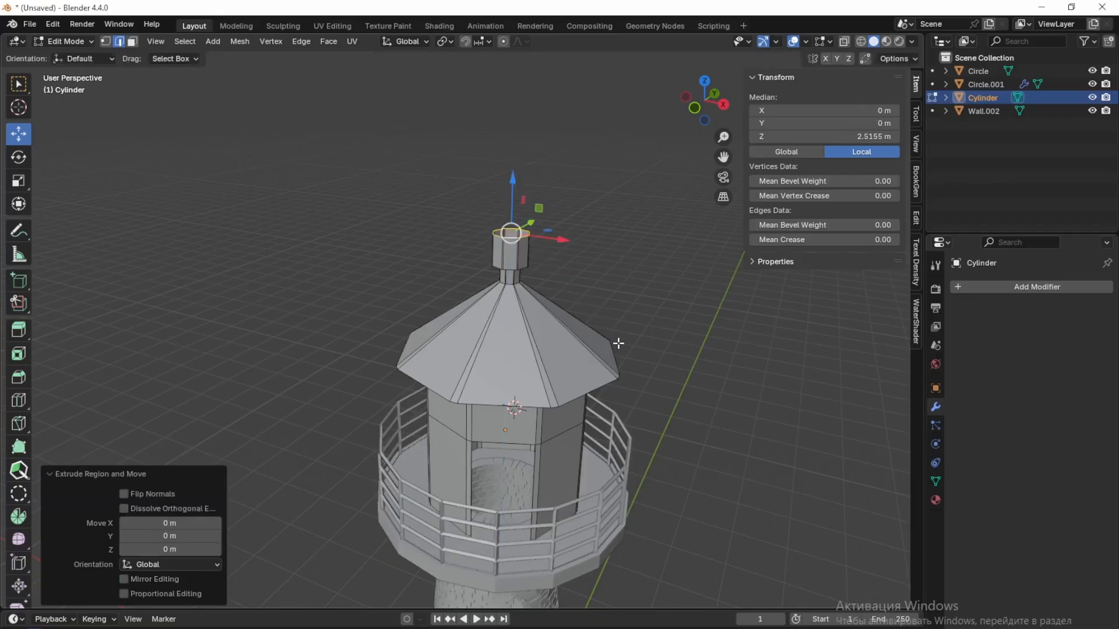
key("ctrl+z")
Step: Scale the collar's upper ring to about 0.4 of its size and extrude it about 7.37 m upward as a spire
key("s")
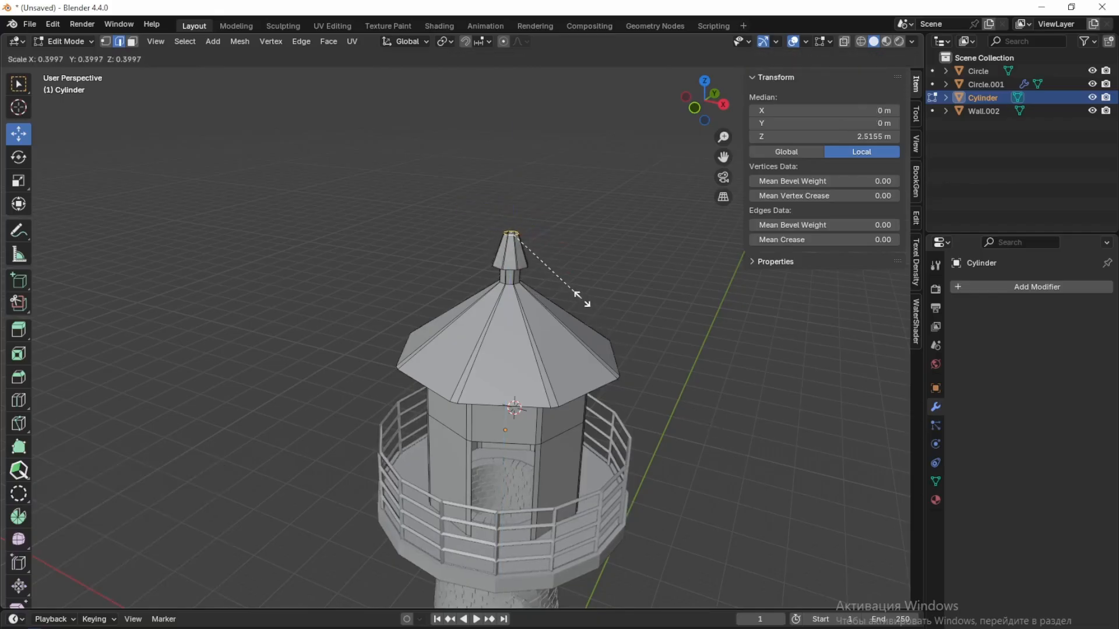
left_click(578, 296)
middle_click_drag(637, 370, 652, 346)
key("e")
right_click(559, 358)
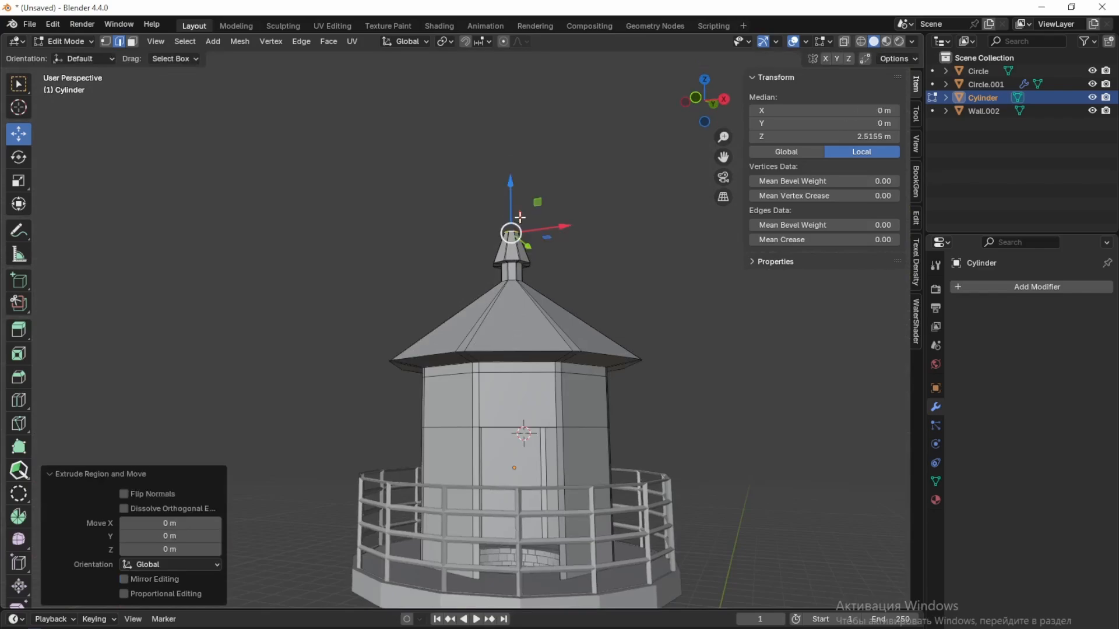
key("g")
key("z")
left_click(672, 278)
Step: Shrink the spire's end ring almost to a point and merge the selected tip geometry at center
key("s")
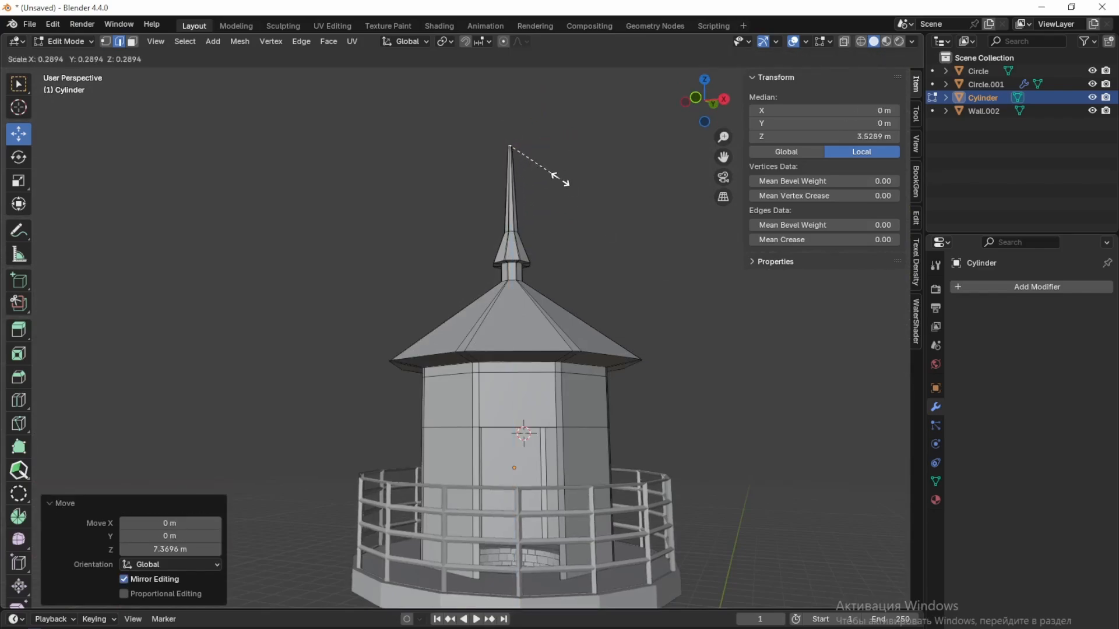
left_click(545, 168)
left_click_drag(491, 128, 537, 162)
key("m")
left_click(556, 187)
Step: Select the open vertices at the tip of the spire and merge them at their center
middle_click_drag(582, 260, 579, 332)
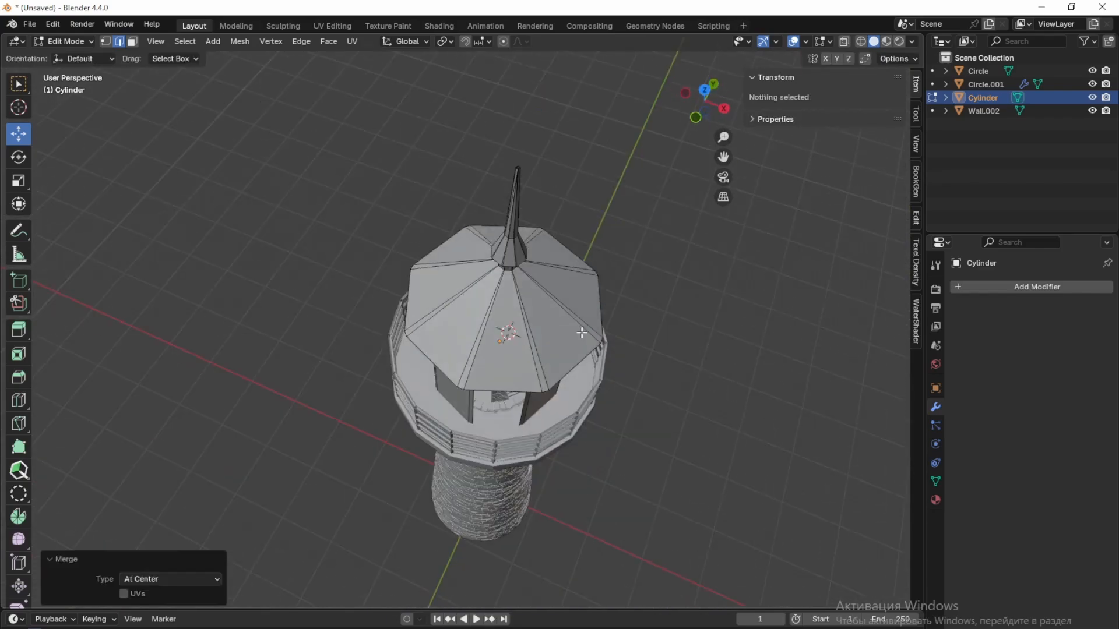
scroll(565, 308, "up", 3)
middle_click_drag(548, 291, 521, 489, "shift")
scroll(521, 552, "down", 1)
key("1")
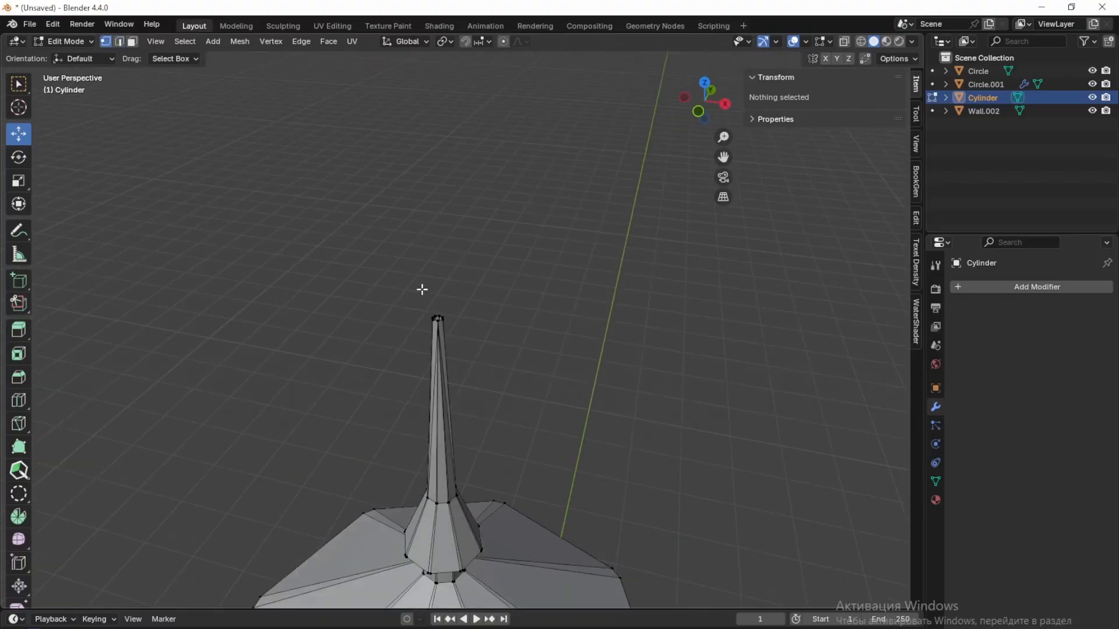
left_click_drag(418, 288, 487, 344)
key("m")
left_click(539, 373)
Step: Collect the leftover vertices around the spire's tip and merge them into a single point at center
middle_click_drag(558, 379, 443, 397)
left_click_drag(408, 295, 535, 345)
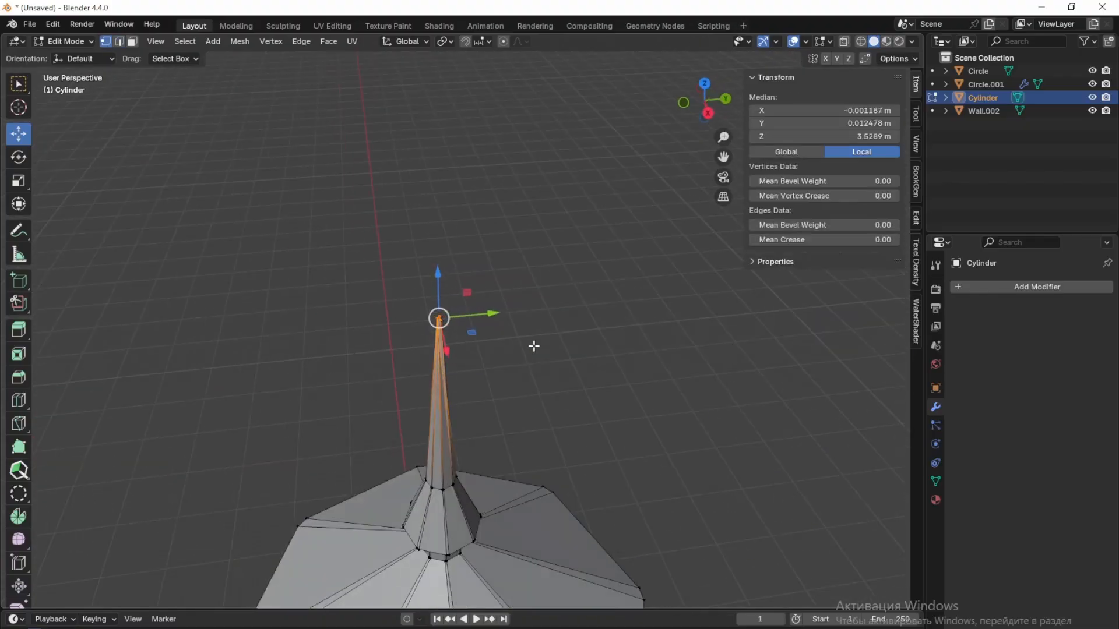
key("m")
left_click(537, 347)
Step: Test the merged spire tip by moving it sideways, undo that move, and clear the selection
middle_click_drag(537, 347, 417, 327)
left_click_drag(413, 296, 535, 345)
right_click(560, 345)
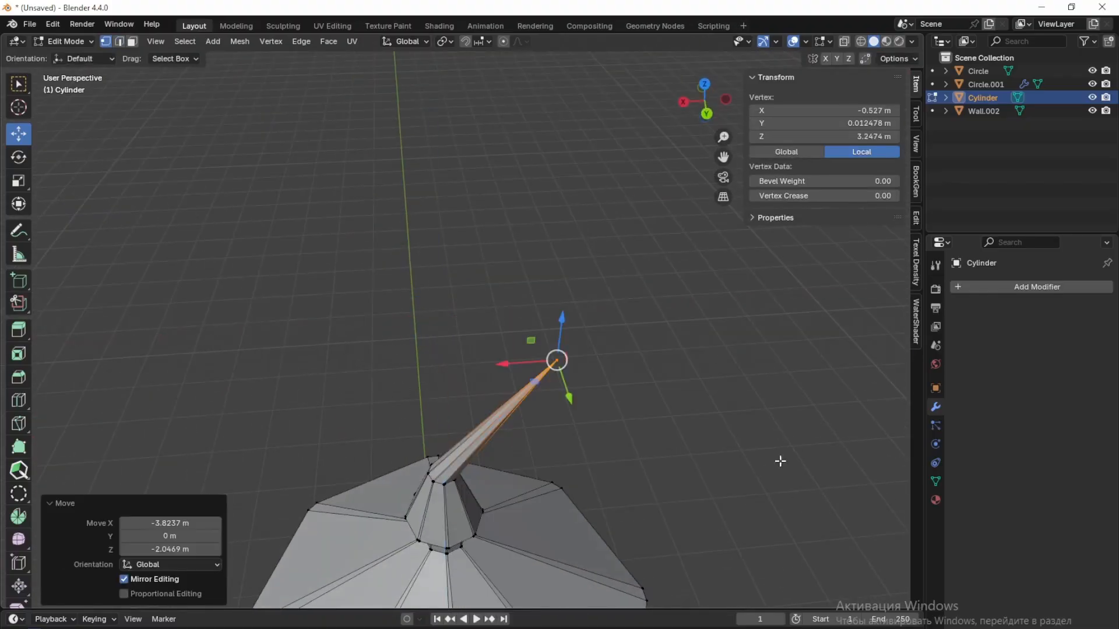
key("ctrl+z")
left_click(674, 497)
Step: Return to Object Mode and examine the whole lighthouse from the front and from an angle, from spire to tower base
scroll(674, 496, "down", 4)
key("KP_1")
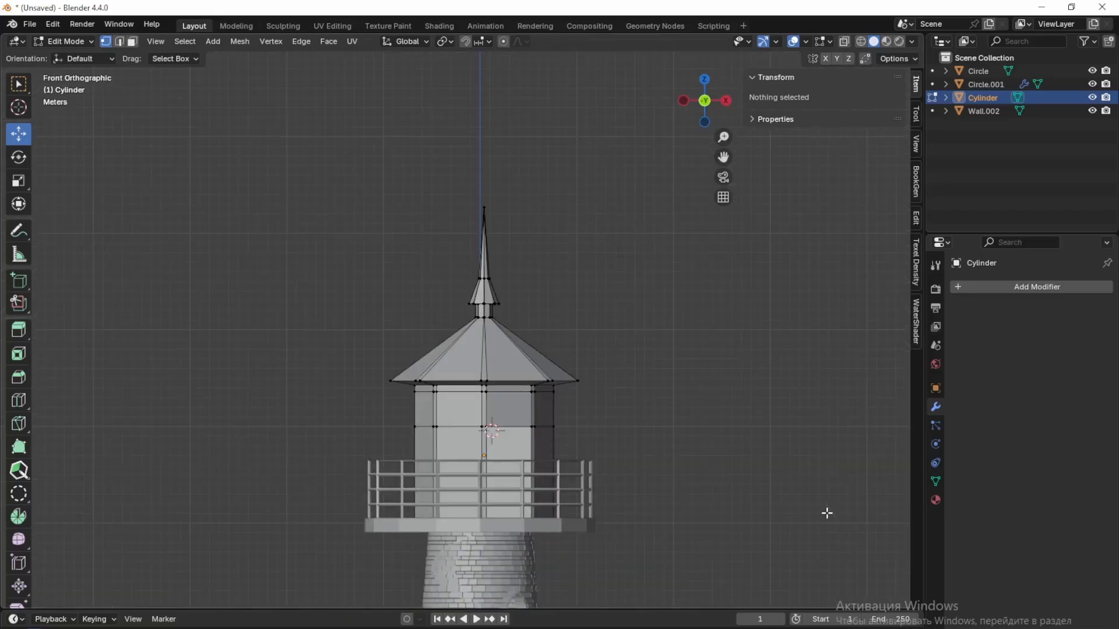
key("Tab")
scroll(784, 522, "down", 2)
middle_click_drag(784, 523, 630, 542)
scroll(630, 542, "up", 5)
middle_click_drag(686, 508, 758, 402, "shift")
middle_click_drag(577, 559, 536, 396, "shift")
scroll(536, 404, "down", 6)
scroll(560, 455, "up", 1)
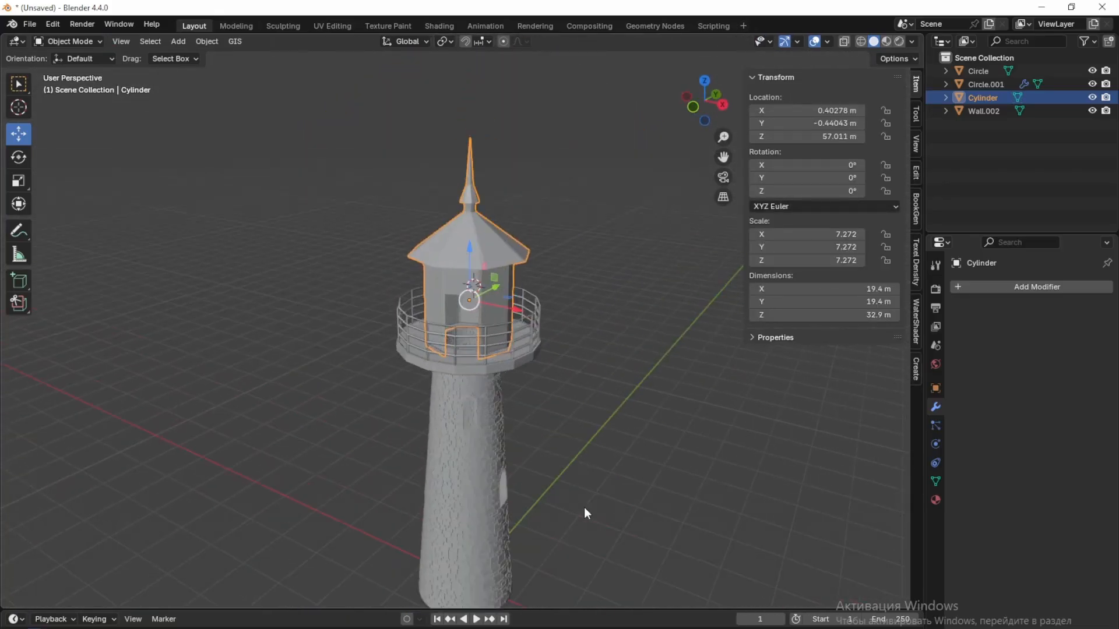
middle_click_drag(568, 512, 556, 415, "shift")
scroll(540, 382, "up", 4)
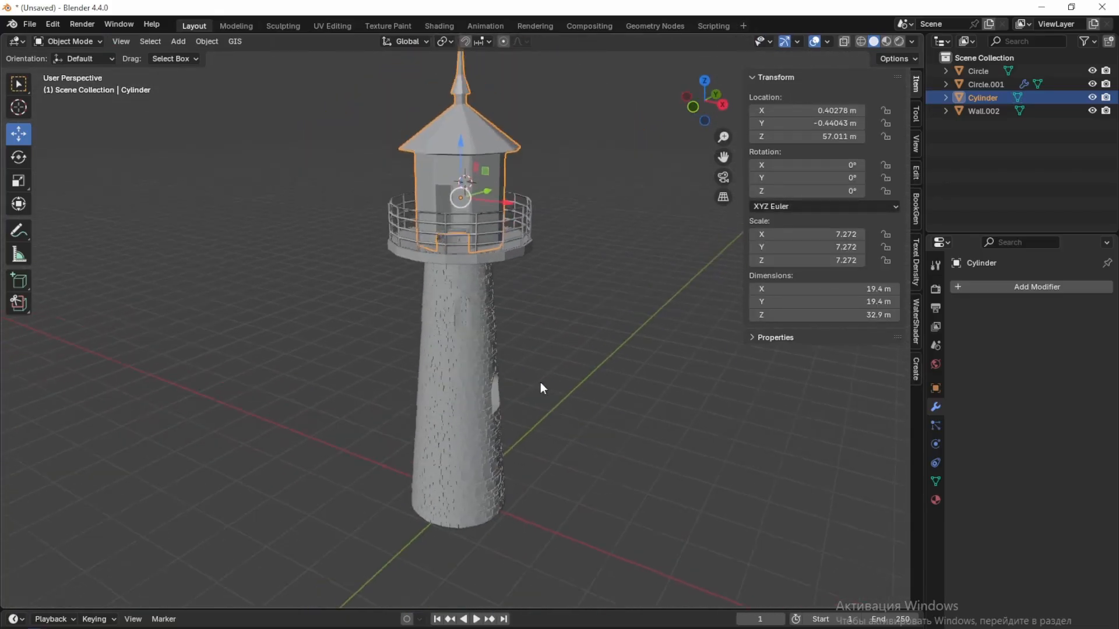
Step: Switch to the Shading workspace and create a new material on the stone tower wall
left_click(443, 24)
scroll(617, 309, "down", 5)
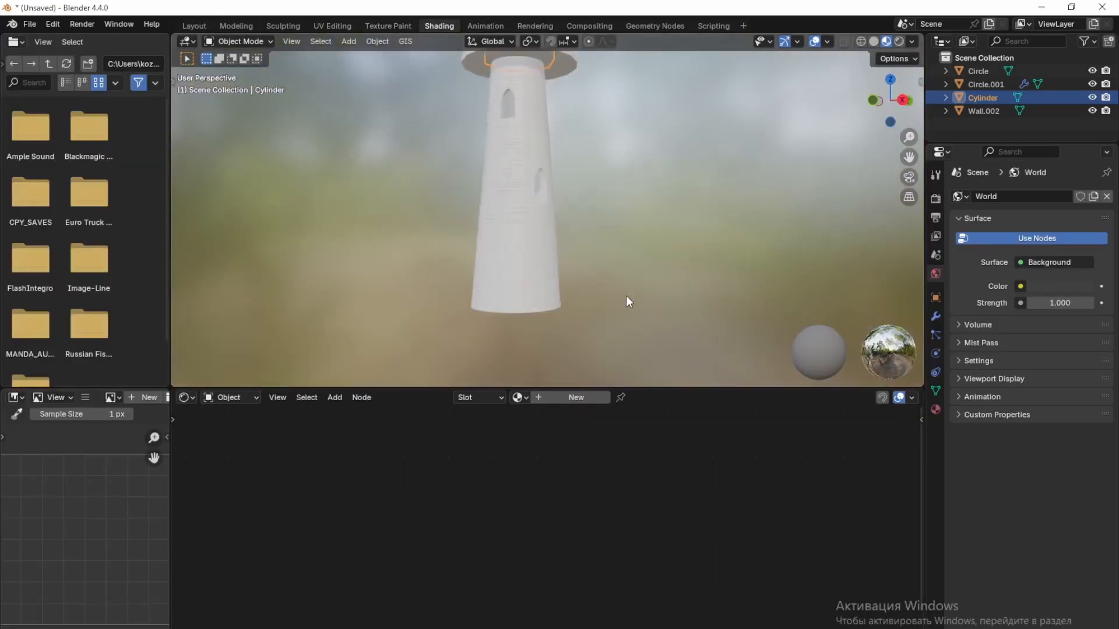
middle_click_drag(626, 296, 600, 310, "shift")
scroll(617, 310, "down", 3)
left_click(521, 274)
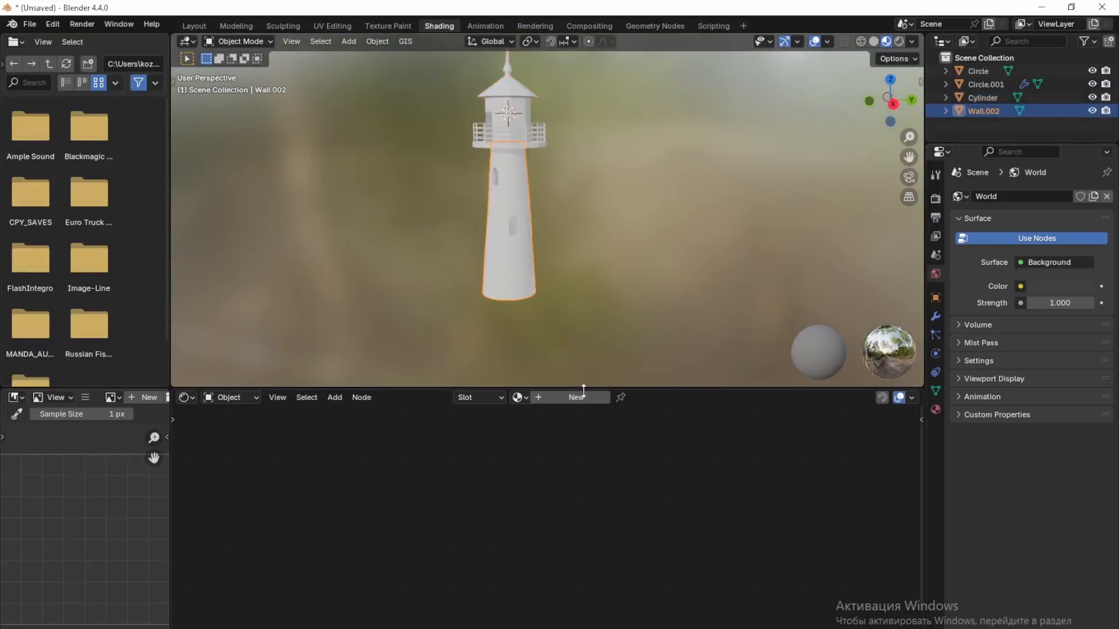
left_click(577, 397)
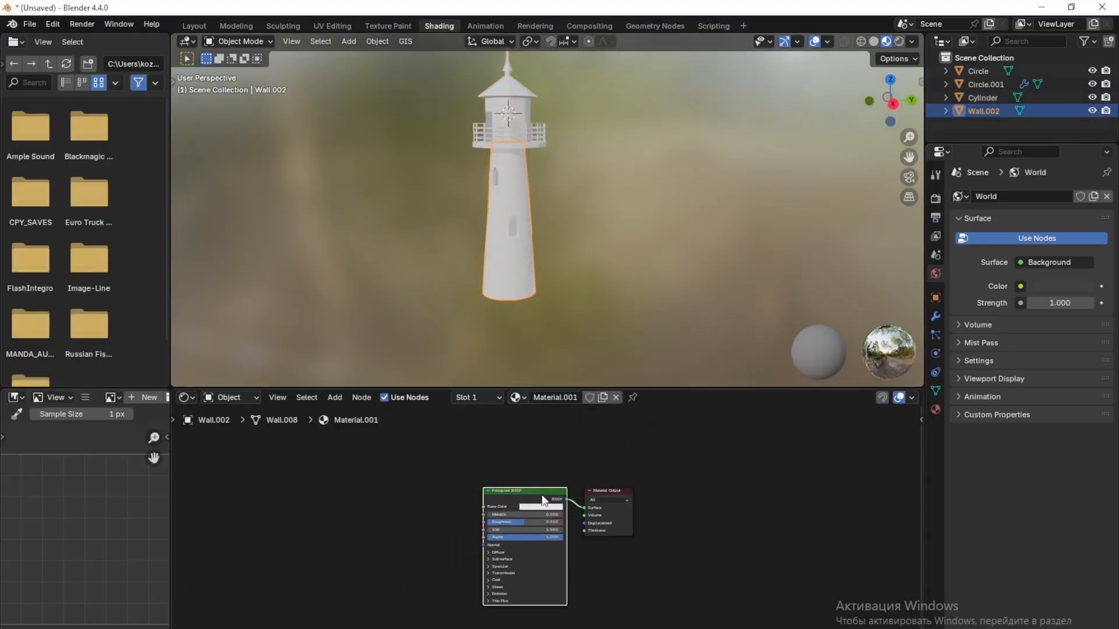